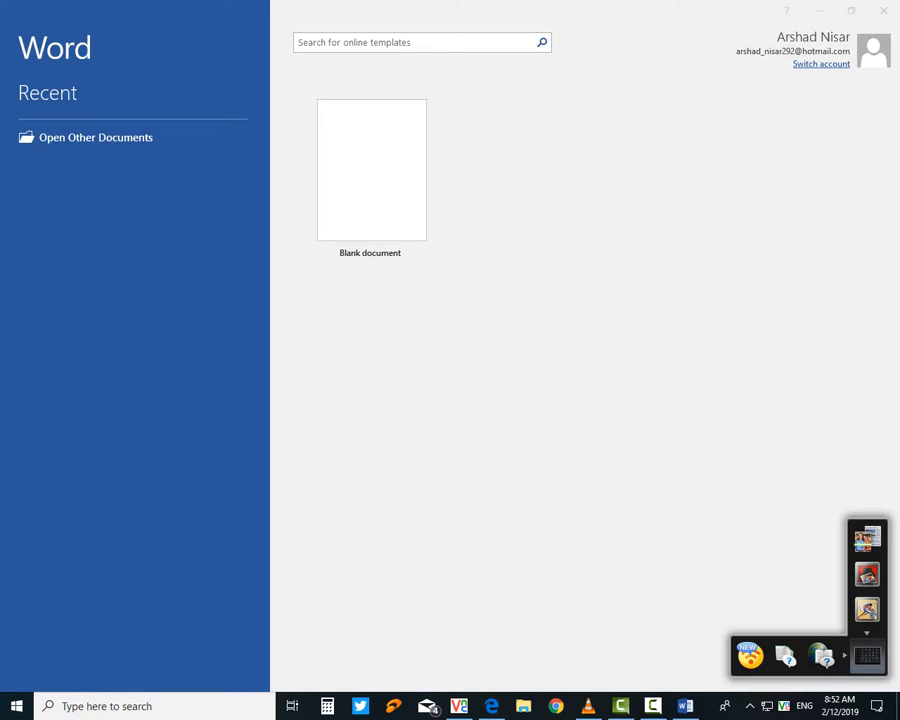
# - Create a new blank document
pyautogui.click(371, 187)
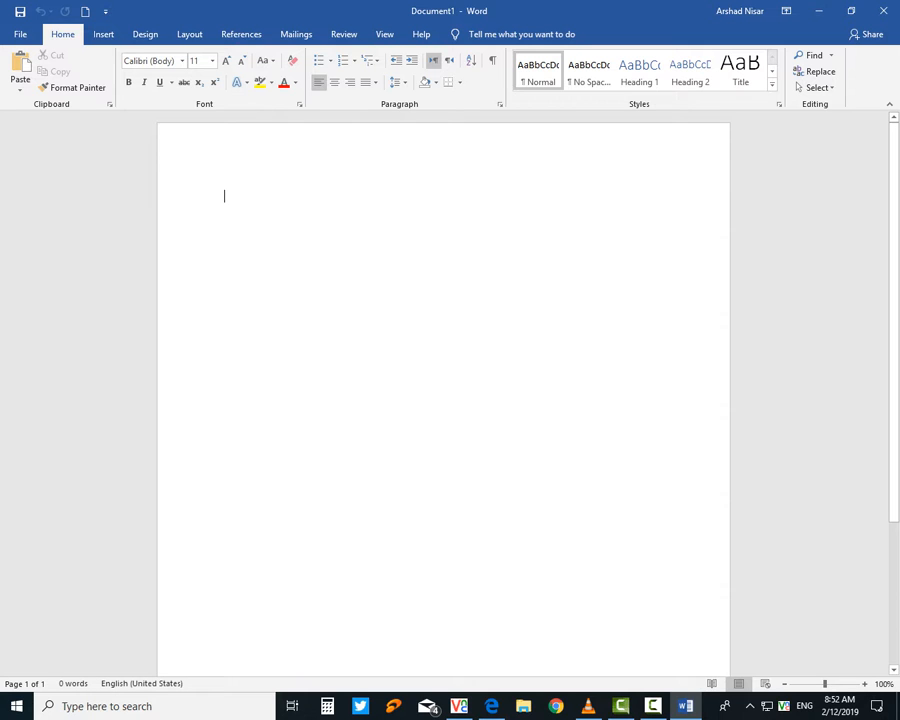
# - View the text file How To Insert Picture & Attachment from the OneDrive Documents folder in a maximized window, and minimize it when done
pyautogui.click(898, 706)
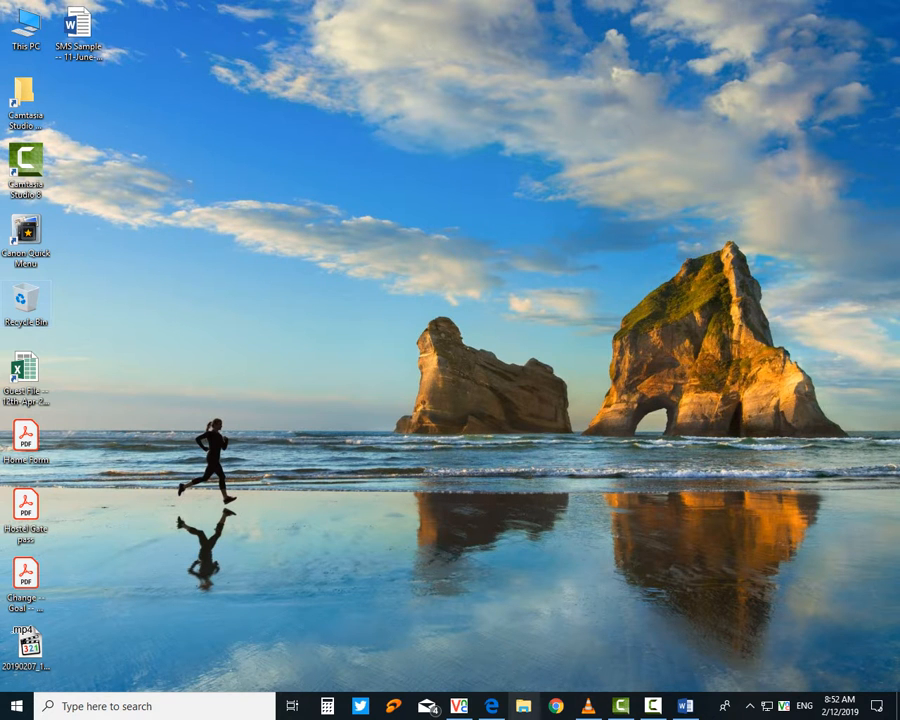
pyautogui.click(523, 706)
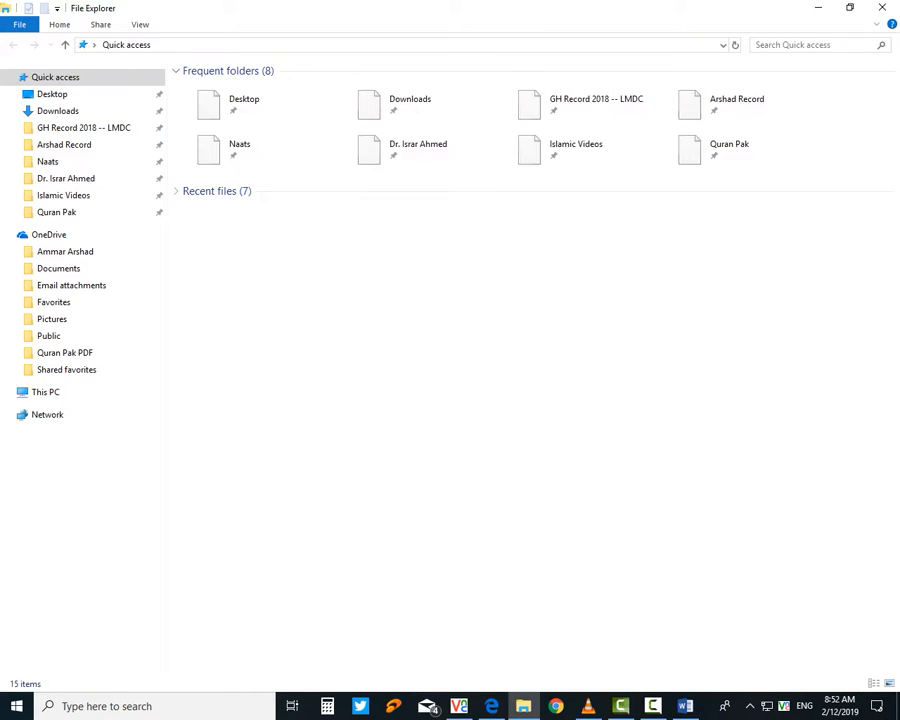
pyautogui.click(58, 268)
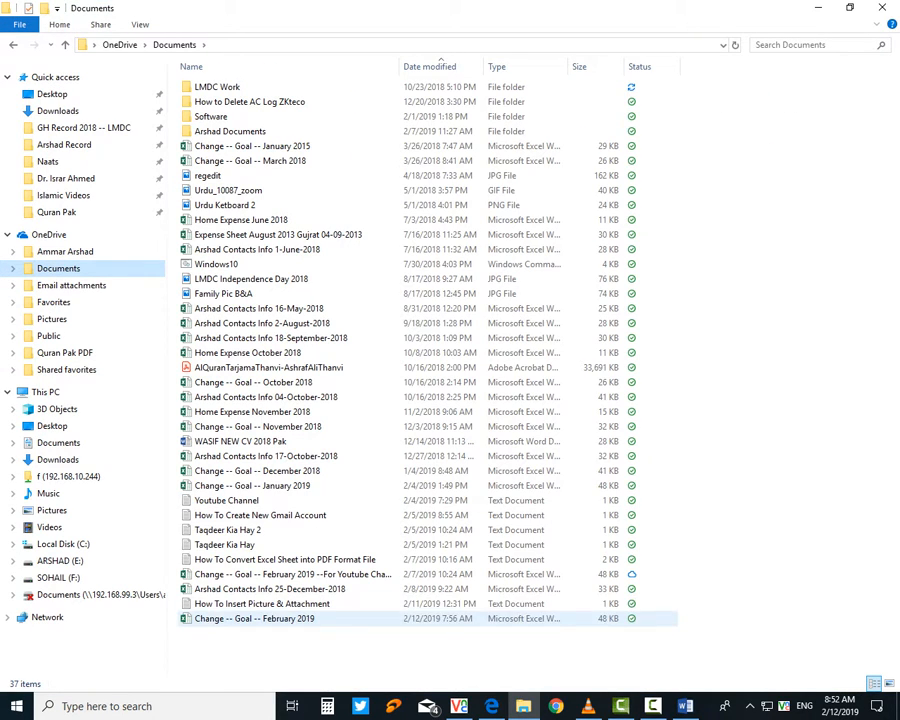
pyautogui.click(262, 603)
pyautogui.doubleClick(262, 603)
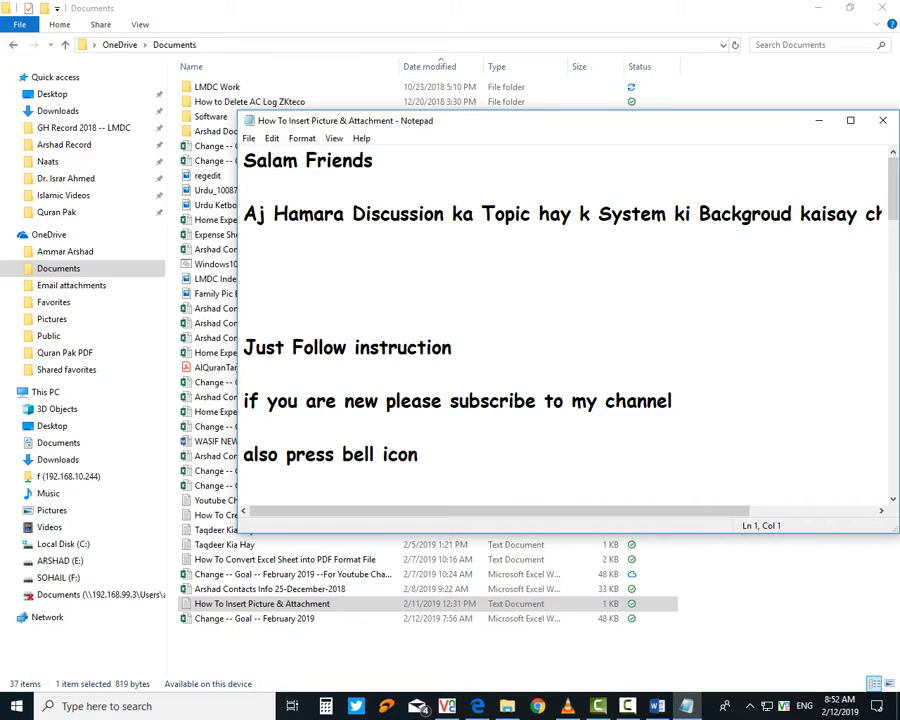
pyautogui.click(817, 8)
pyautogui.click(850, 120)
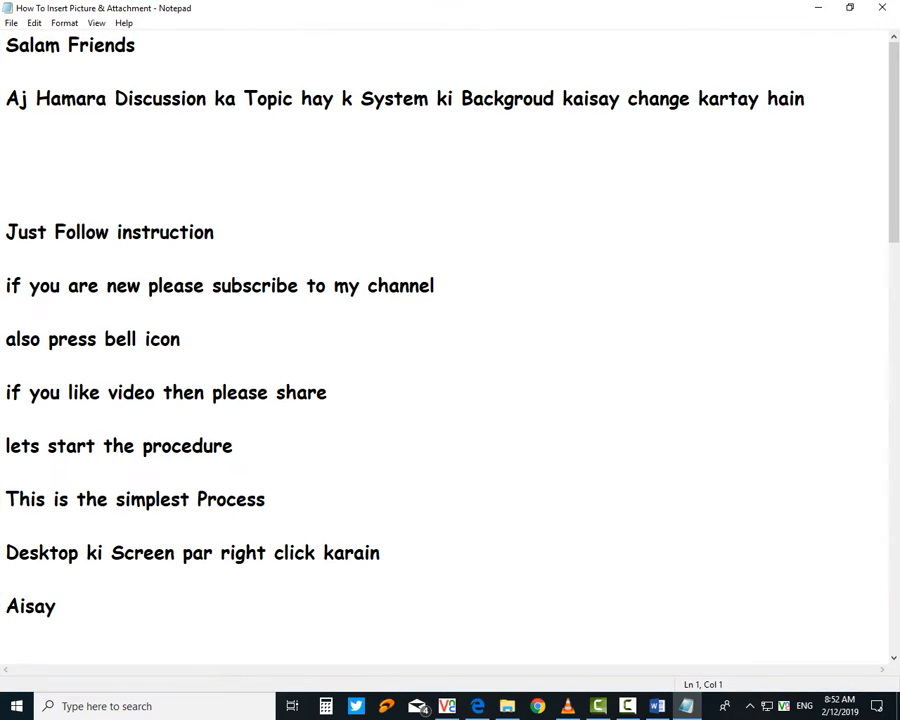
pyautogui.click(818, 8)
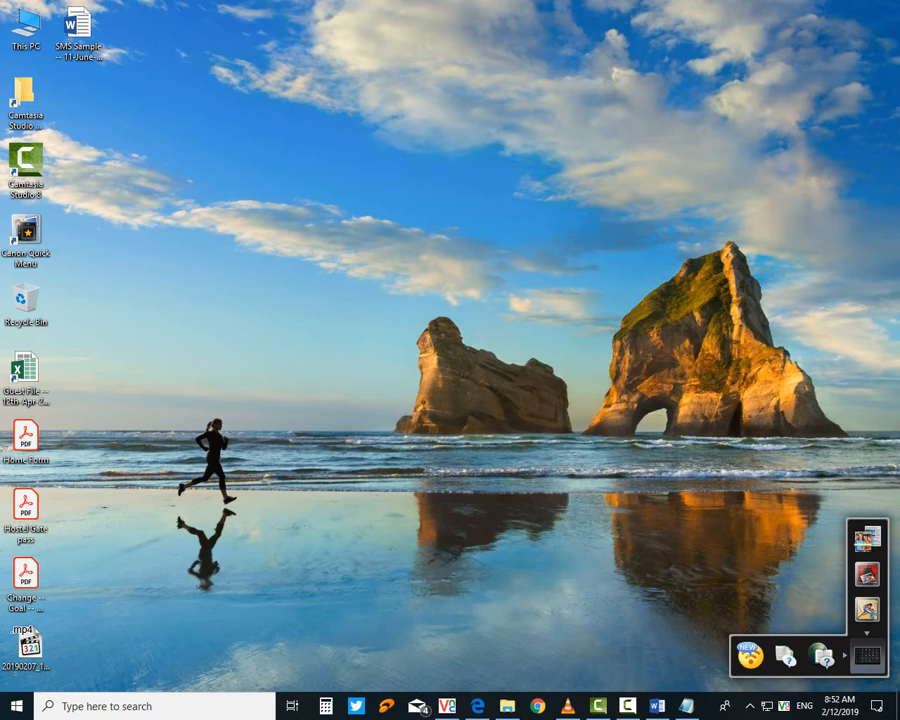
# - Close the open Word document and relaunch Word with a new blank document
pyautogui.click(657, 706)
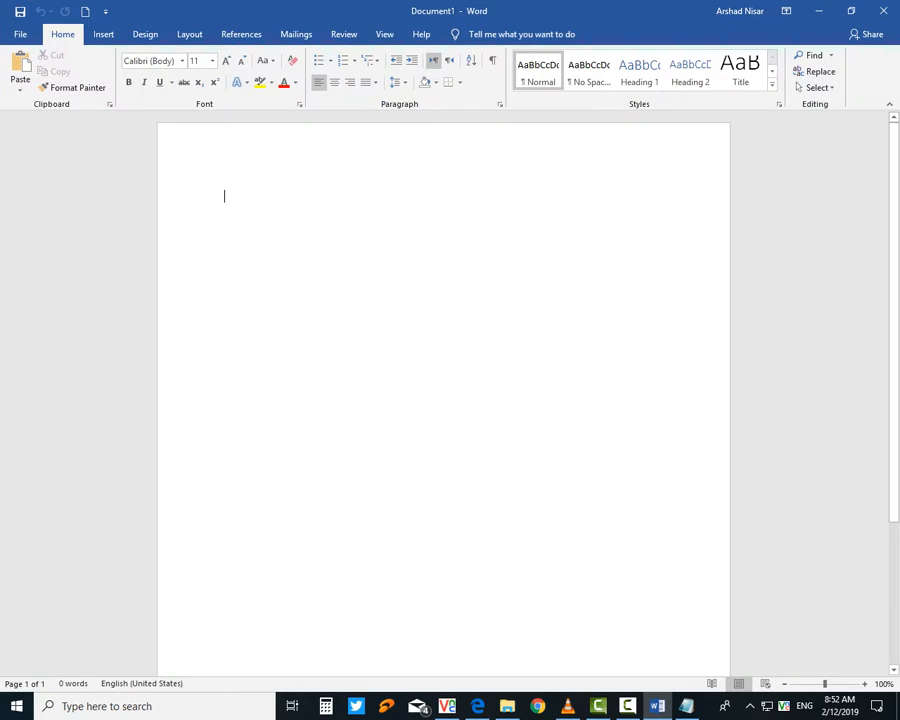
pyautogui.click(884, 10)
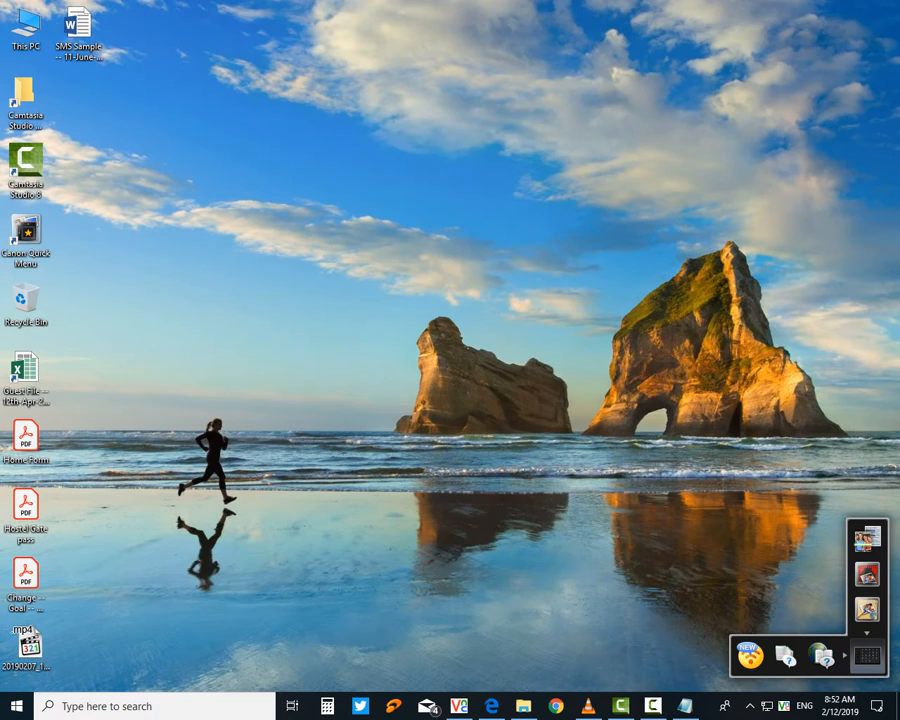
pyautogui.click(150, 706)
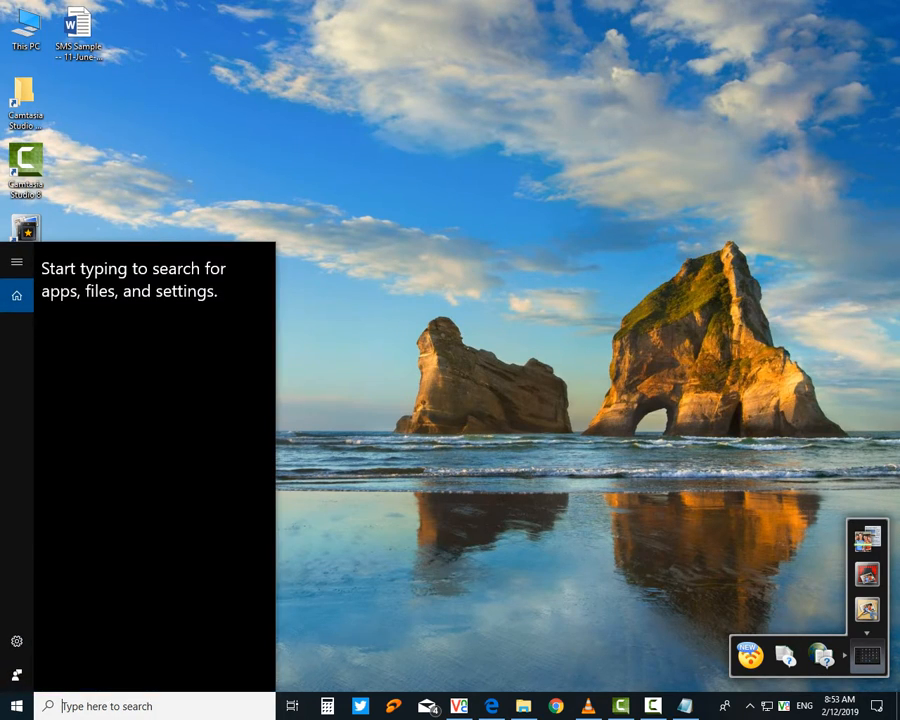
pyautogui.write('word')
pyautogui.press('Return')
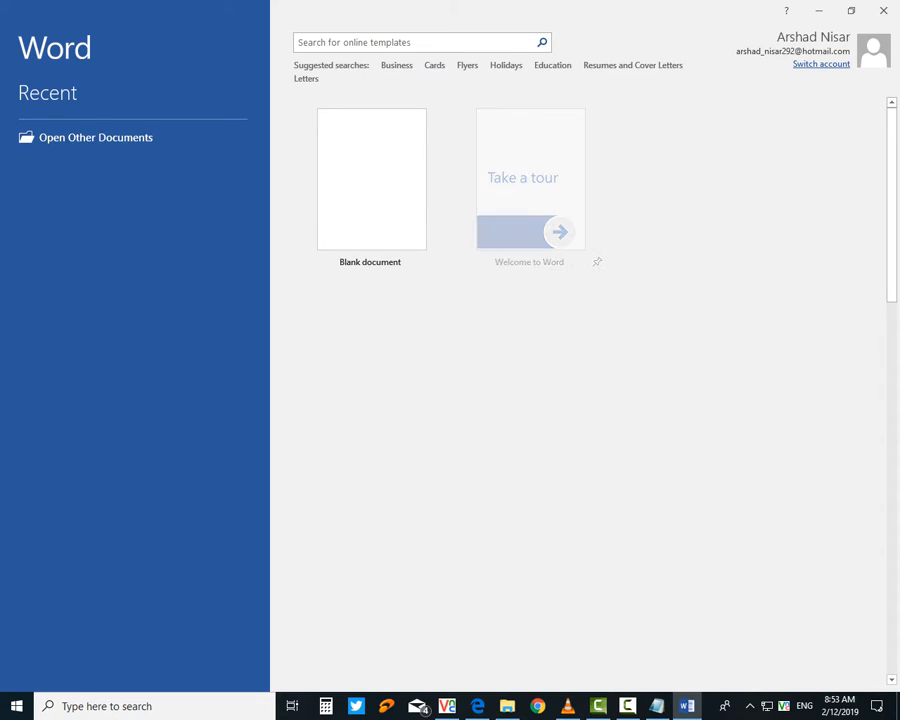
pyautogui.click(371, 180)
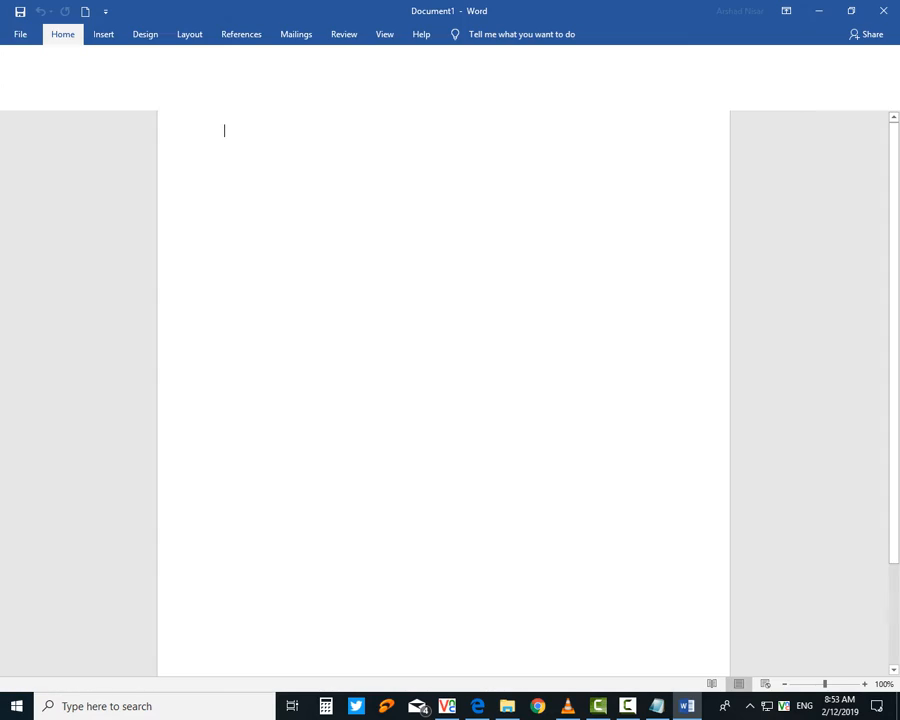
pyautogui.click(627, 706)
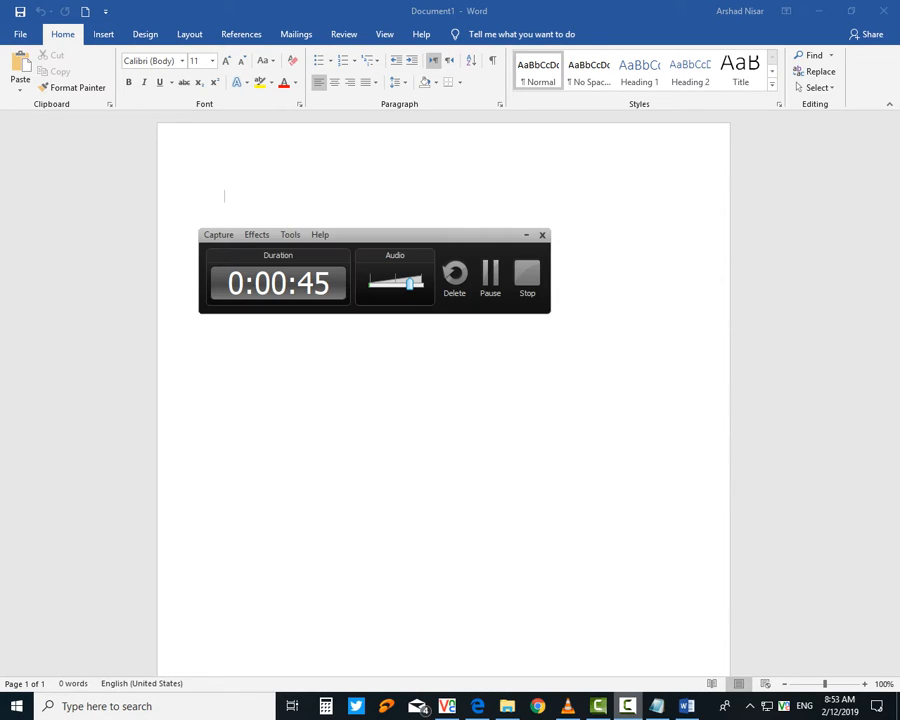
pyautogui.moveTo(425, 235); pyautogui.dragTo(753, 323)
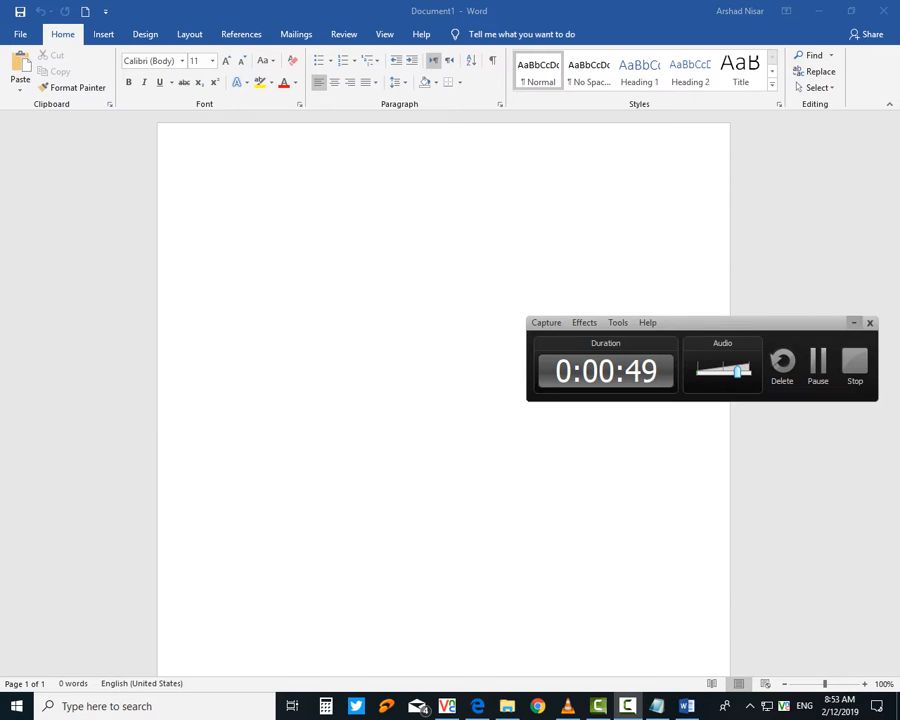
pyautogui.click(854, 323)
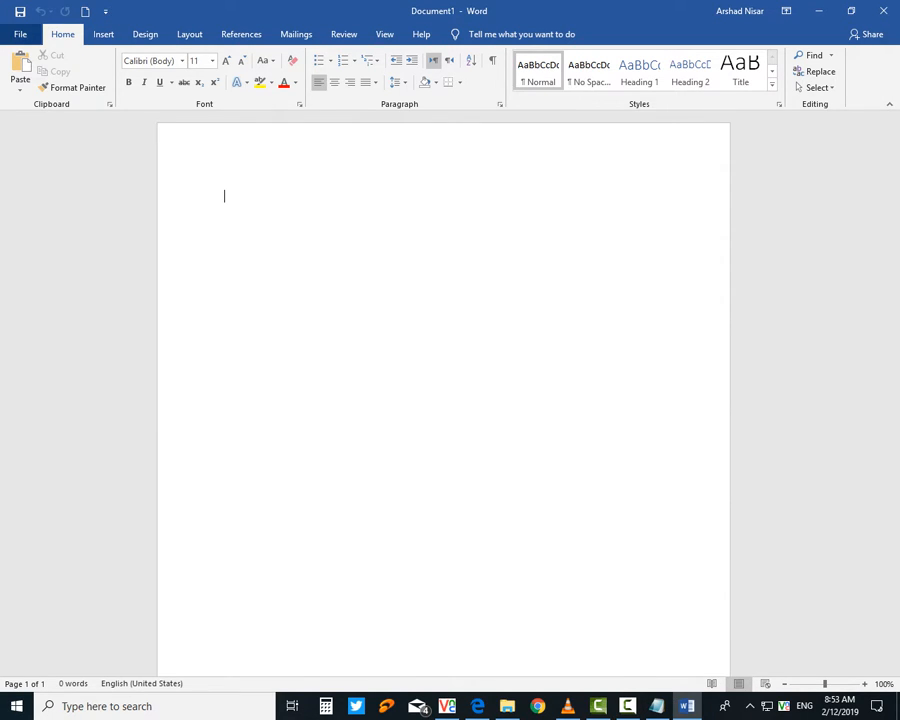
# - Look through Word's insert, layout and reference commands and bring up the document design and page background options
pyautogui.hotkey('ctrl', 'o')
pyautogui.press('Escape')
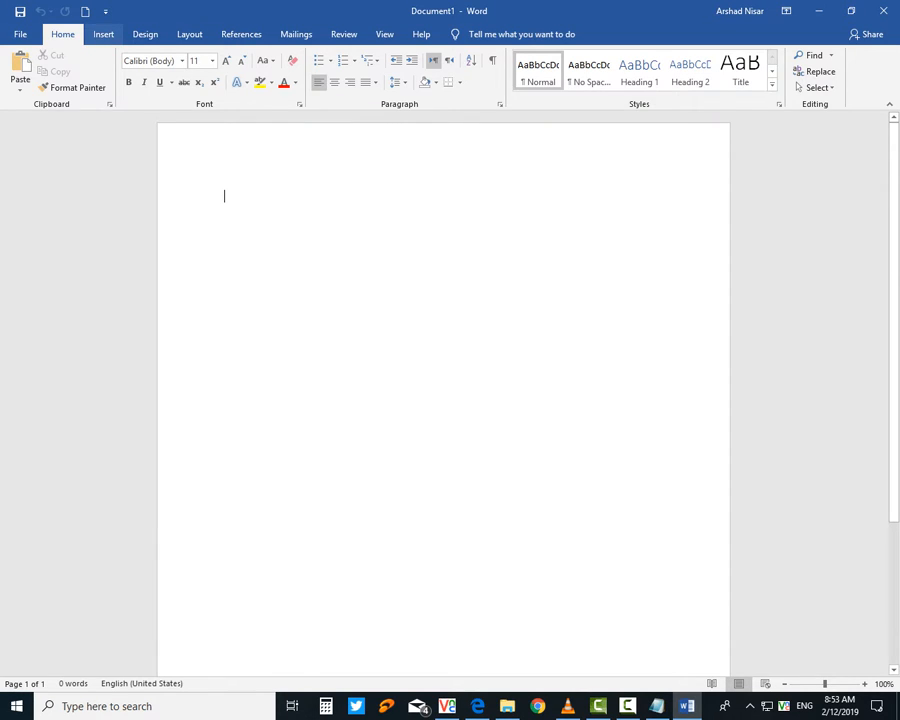
pyautogui.click(103, 34)
pyautogui.click(145, 34)
pyautogui.click(189, 34)
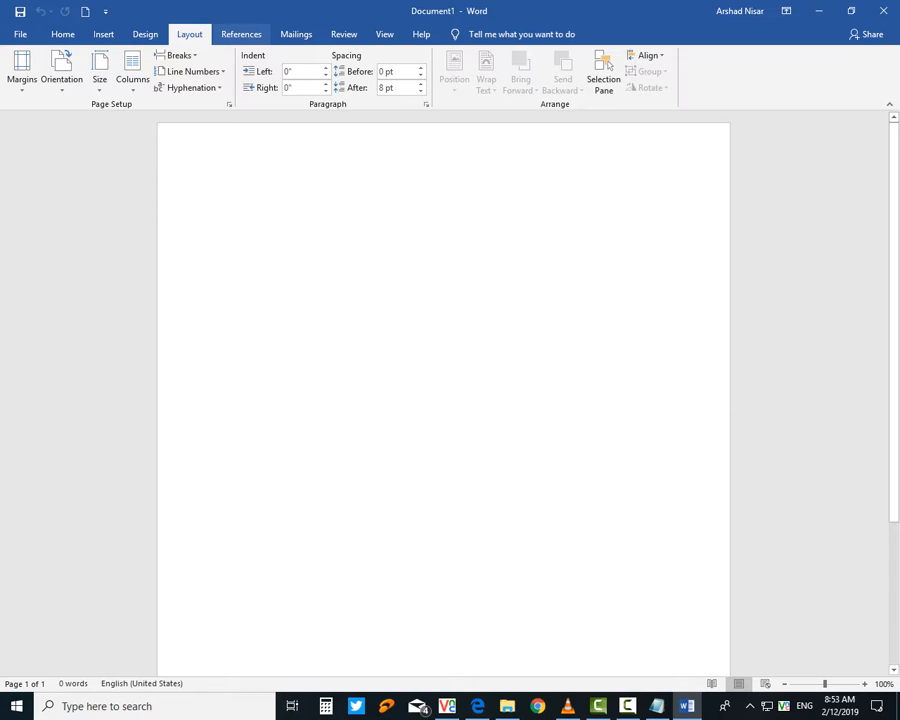
pyautogui.click(241, 34)
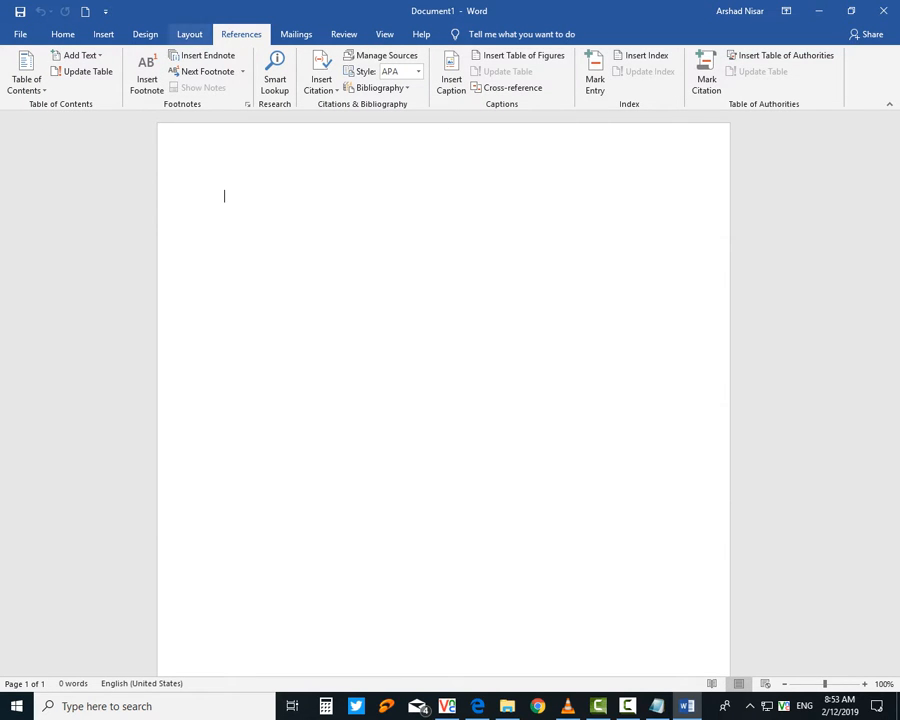
pyautogui.click(189, 34)
pyautogui.click(145, 34)
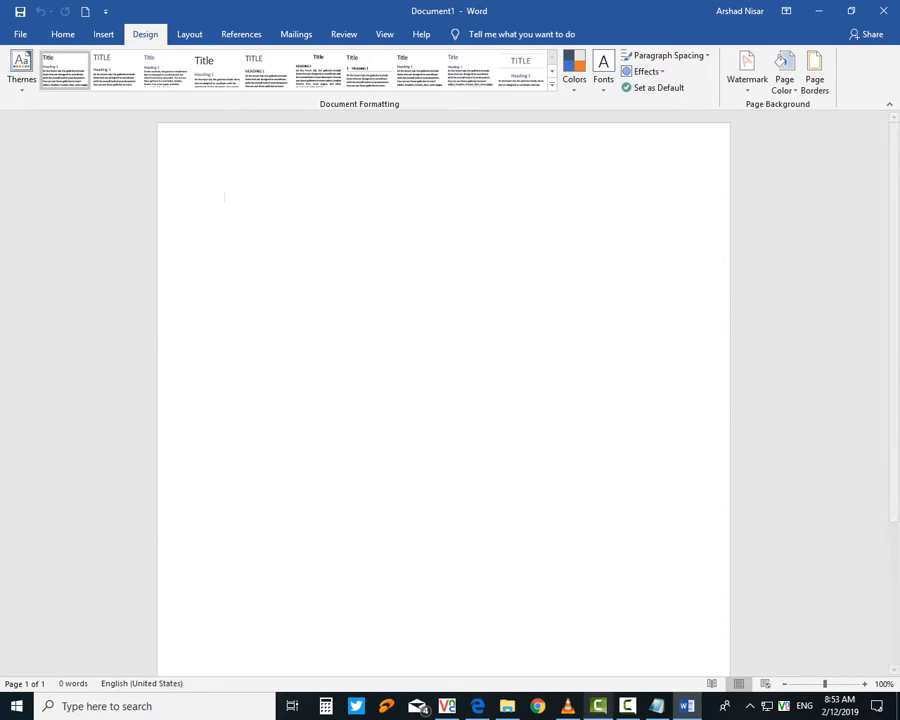
pyautogui.click(628, 706)
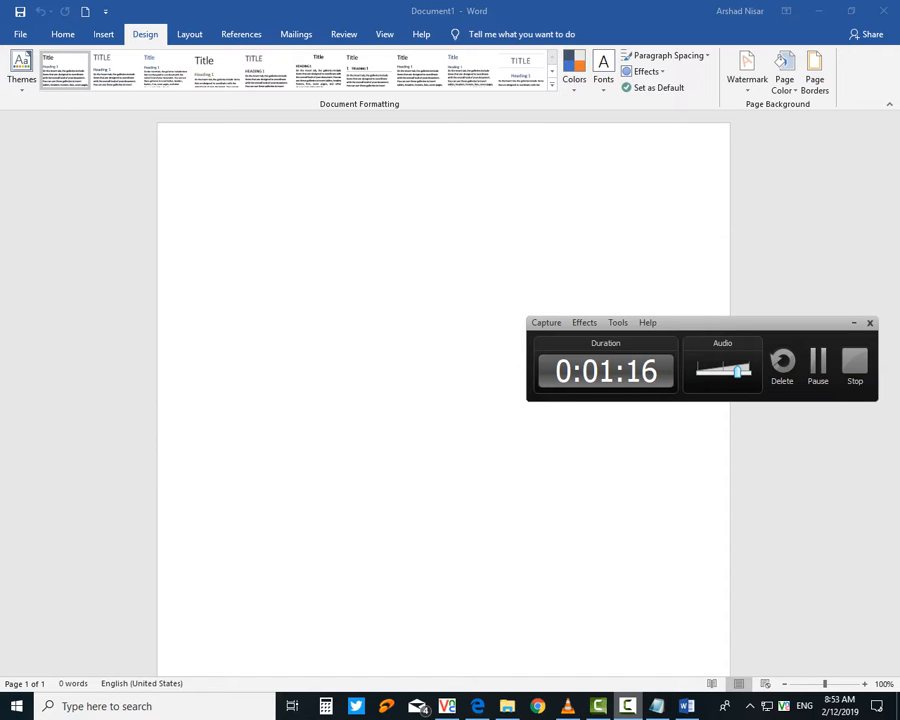
pyautogui.click(224, 196)
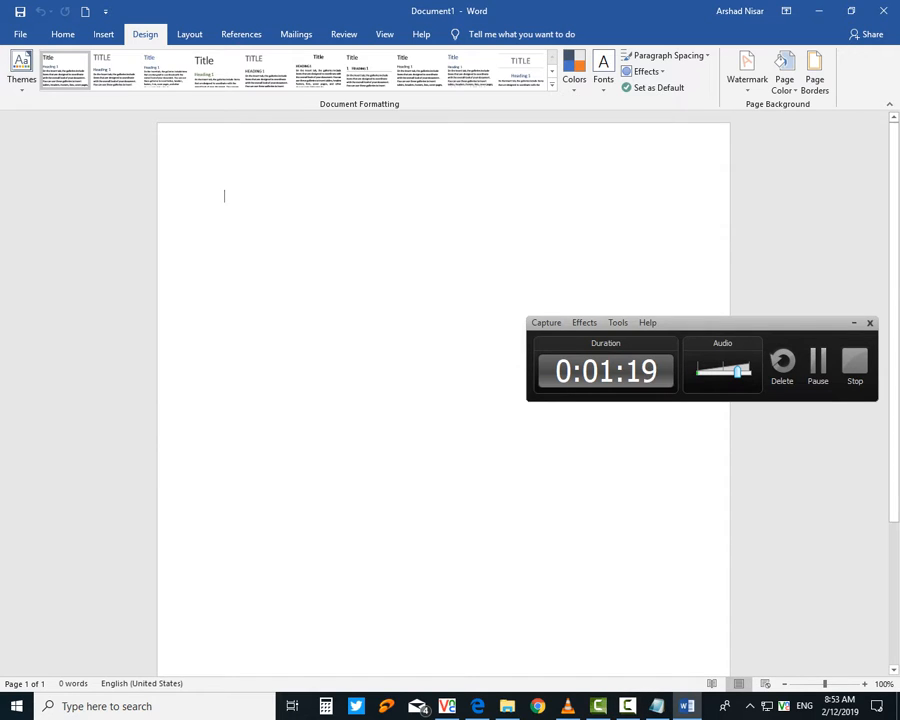
pyautogui.click(853, 322)
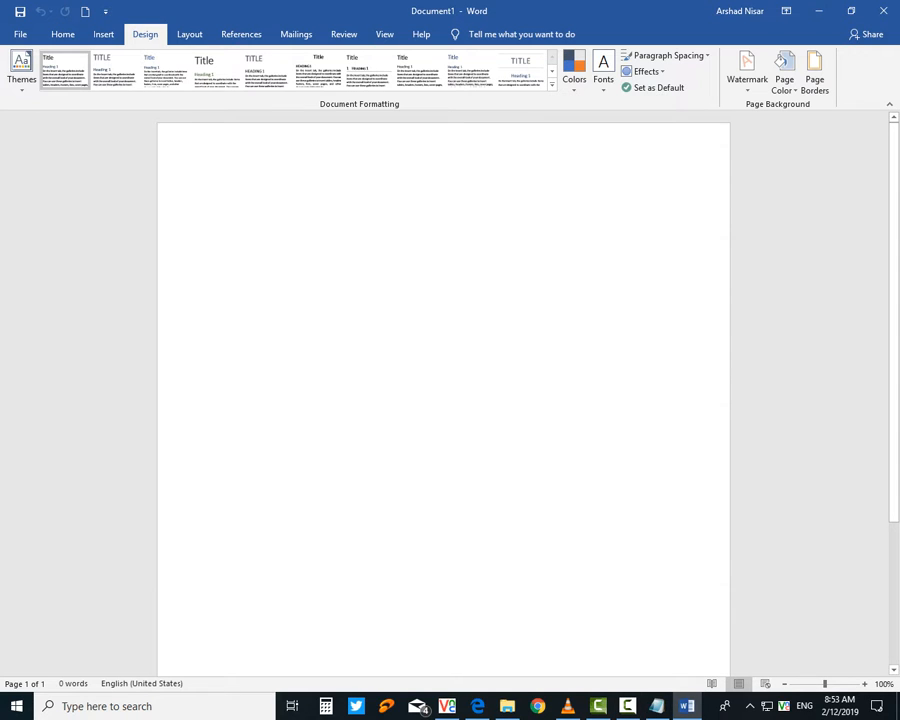
# - Open the page border settings and choose the Box setting for the page border
pyautogui.click(814, 72)
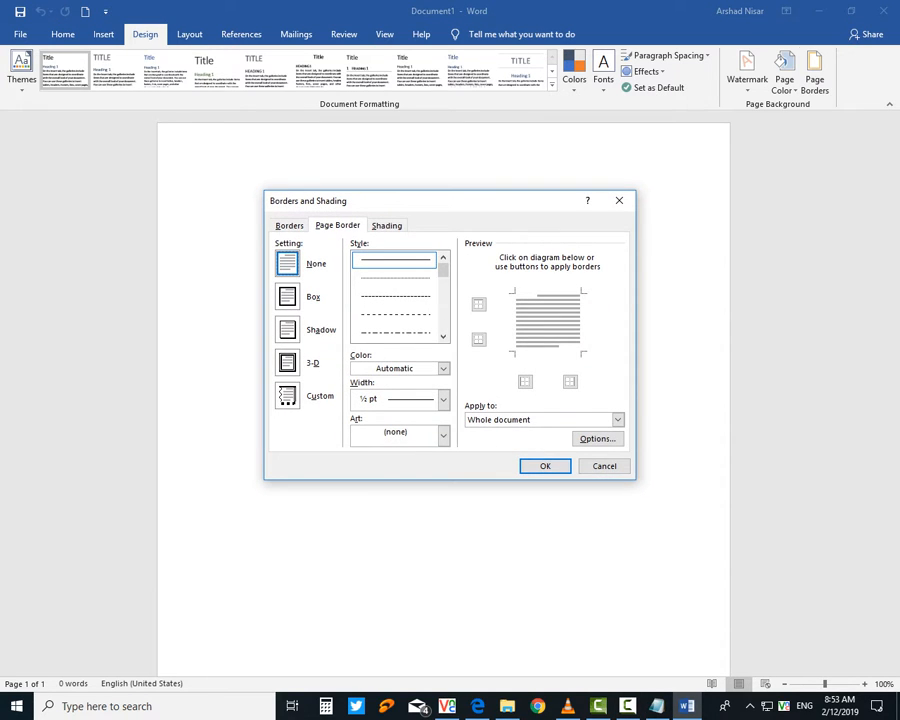
pyautogui.click(289, 226)
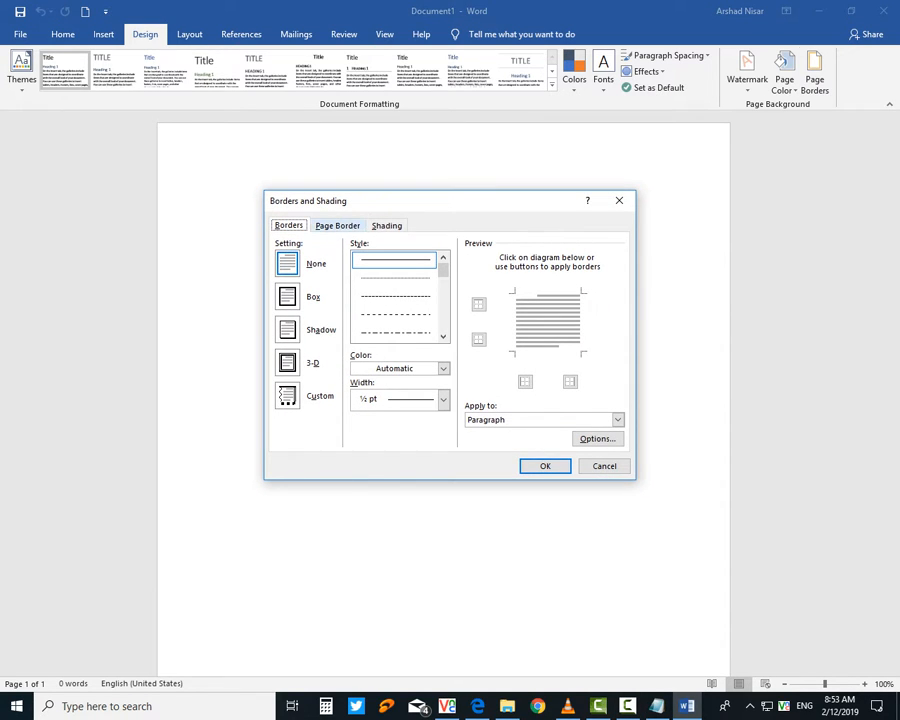
pyautogui.hotkey('ctrl', 'Tab')
pyautogui.hotkey('ctrl', 'Tab')
pyautogui.hotkey('ctrl', 'shift', 'Tab')
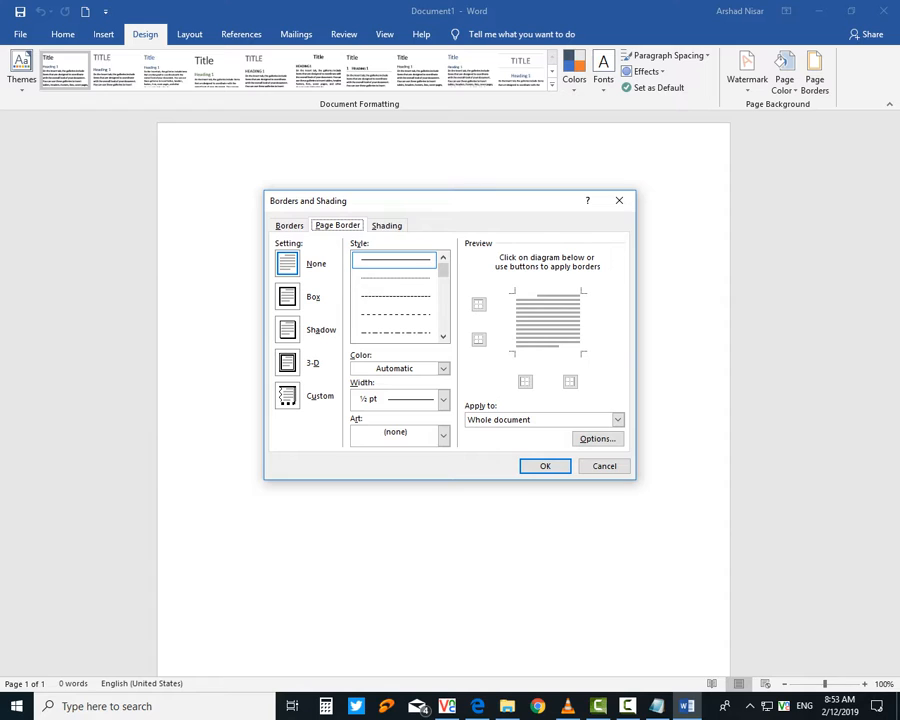
pyautogui.hotkey('alt', 'x')
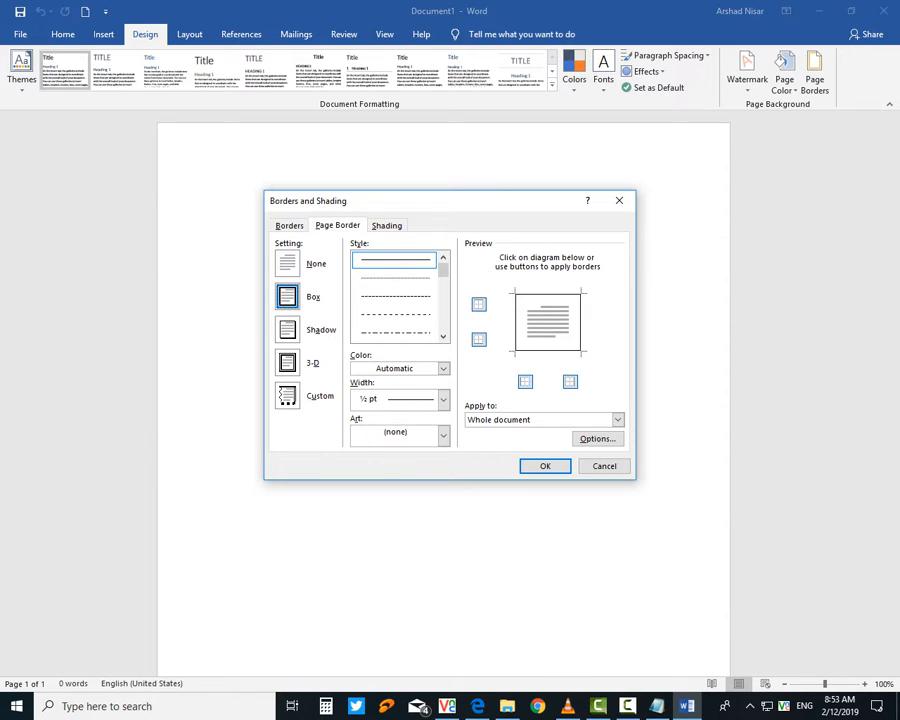
# - Set the box border's line style to the thick diagonally striped line at 3 pt and apply it to the whole document
pyautogui.click(443, 337)
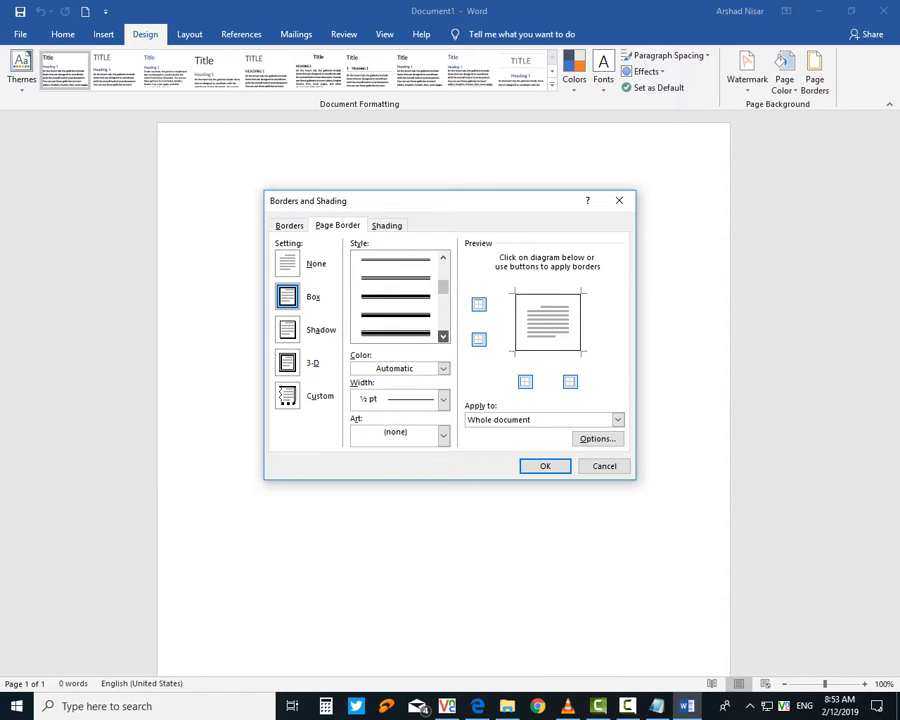
pyautogui.click(443, 337)
pyautogui.click(443, 337)
pyautogui.click(443, 337)
pyautogui.click(443, 337)
pyautogui.click(443, 337)
pyautogui.click(443, 337)
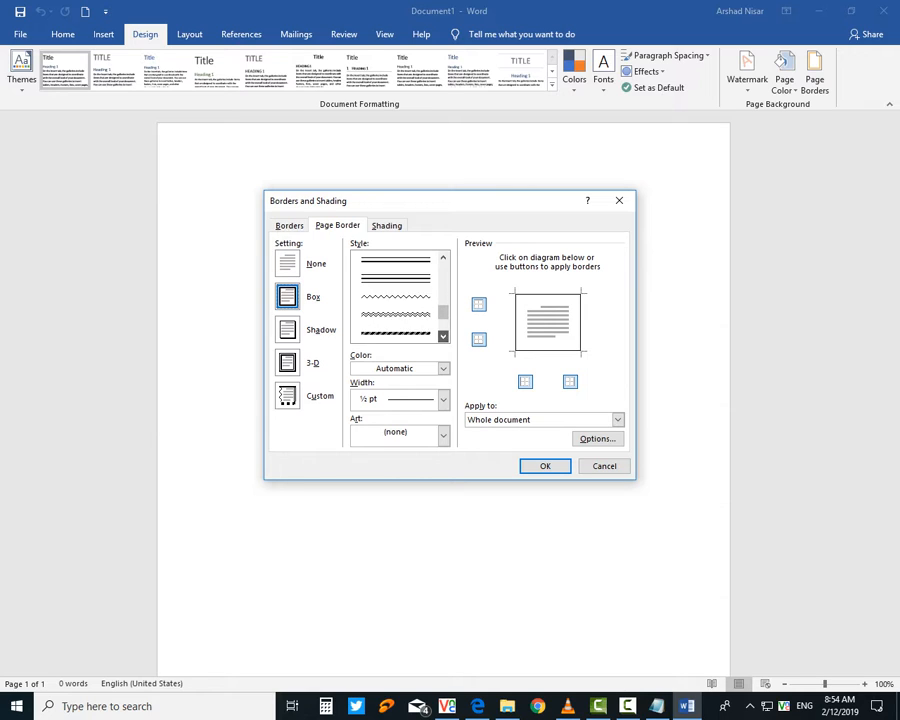
pyautogui.click(443, 337)
pyautogui.click(443, 337)
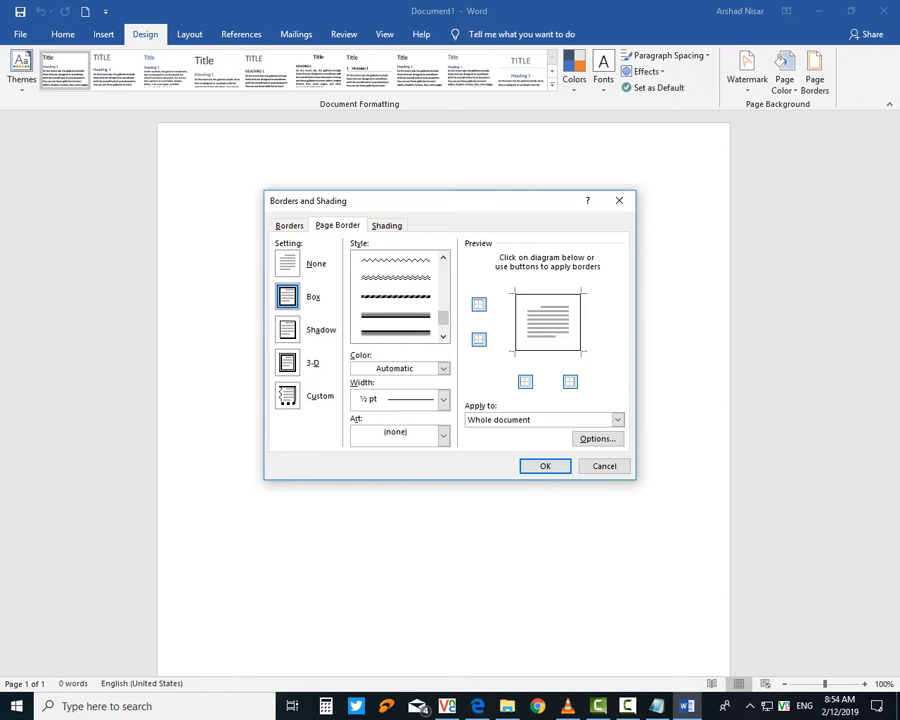
pyautogui.click(396, 316)
pyautogui.click(396, 315)
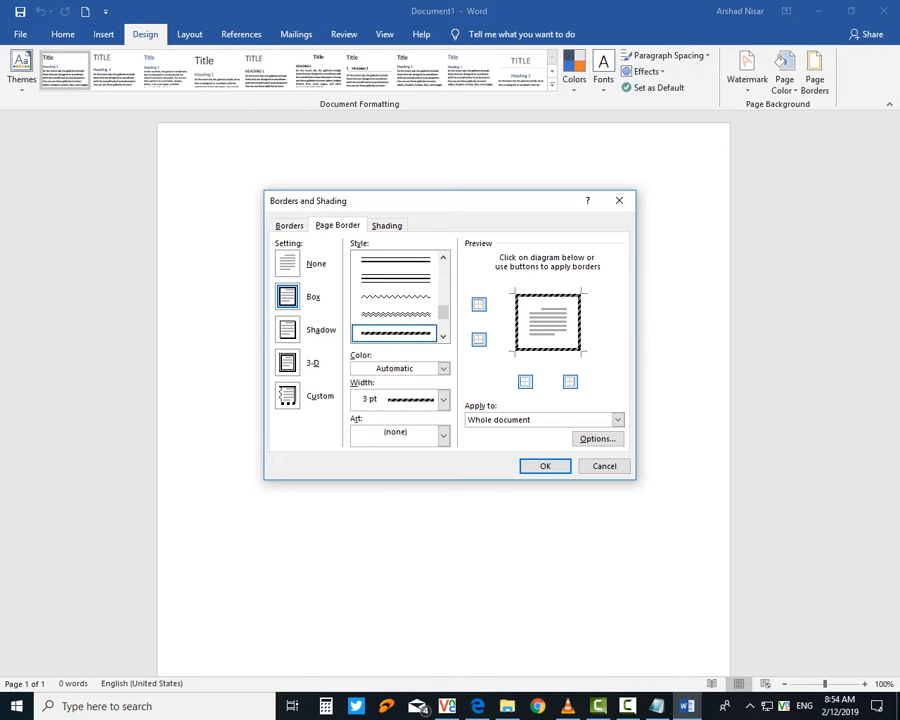
pyautogui.press('Return')
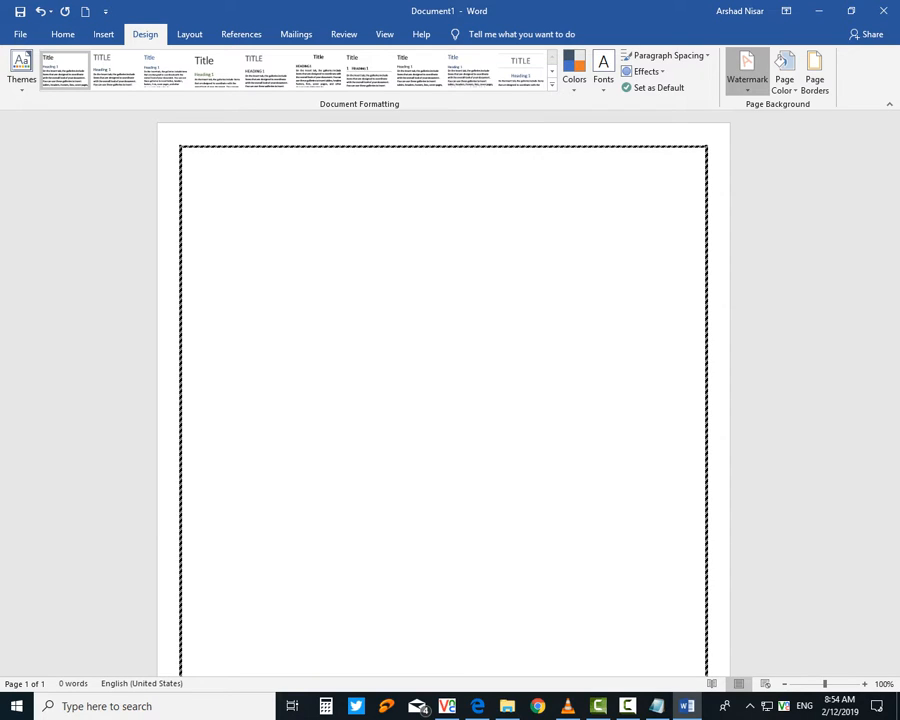
# - Add the diagonal CONFIDENTIAL 1 watermark to the page
pyautogui.click(747, 72)
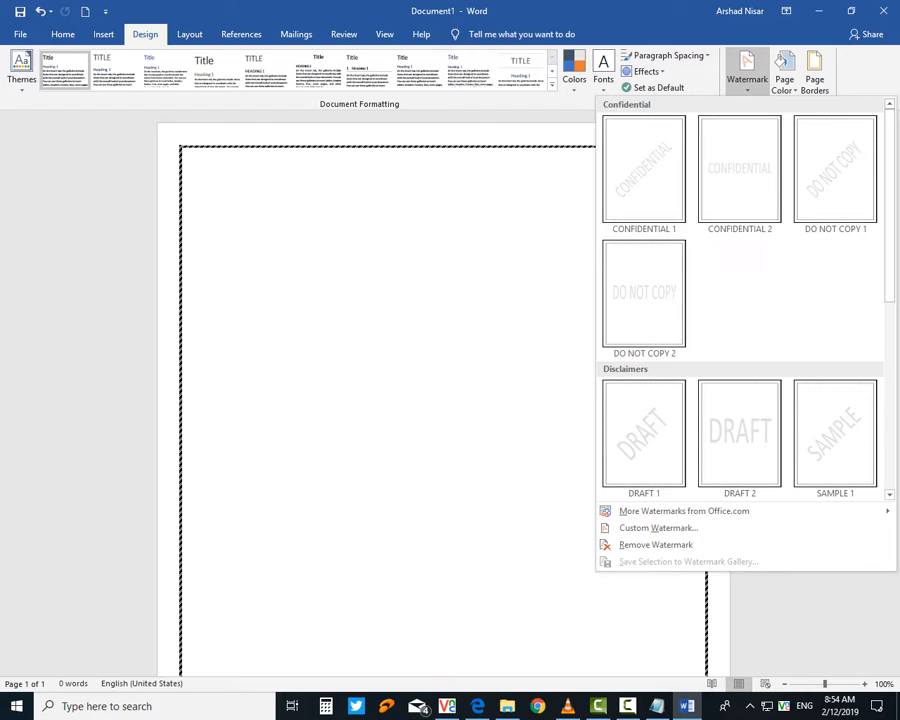
pyautogui.click(747, 74)
pyautogui.click(747, 74)
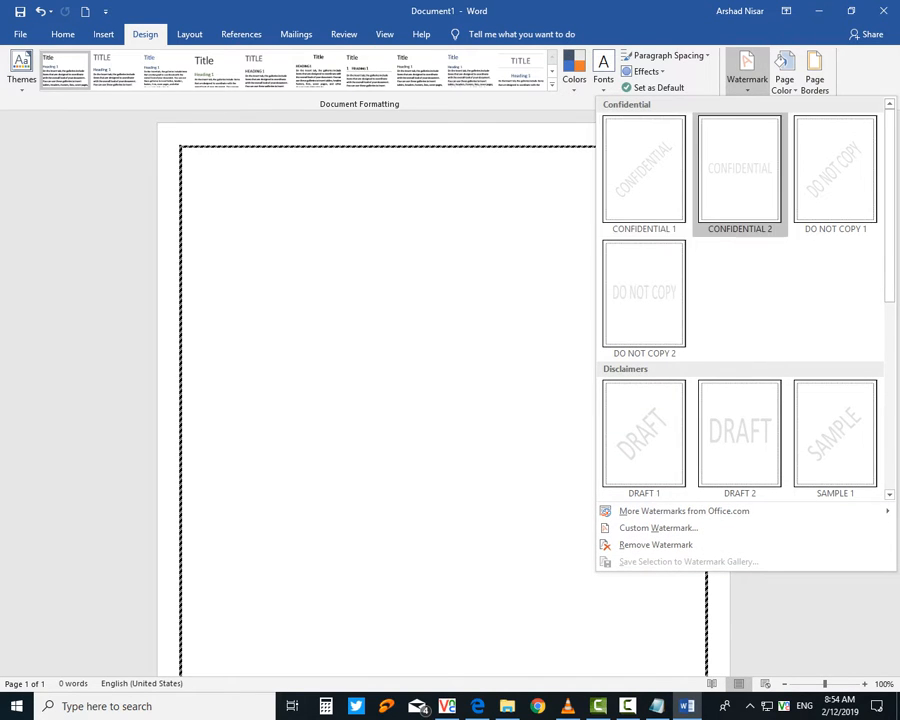
pyautogui.click(644, 170)
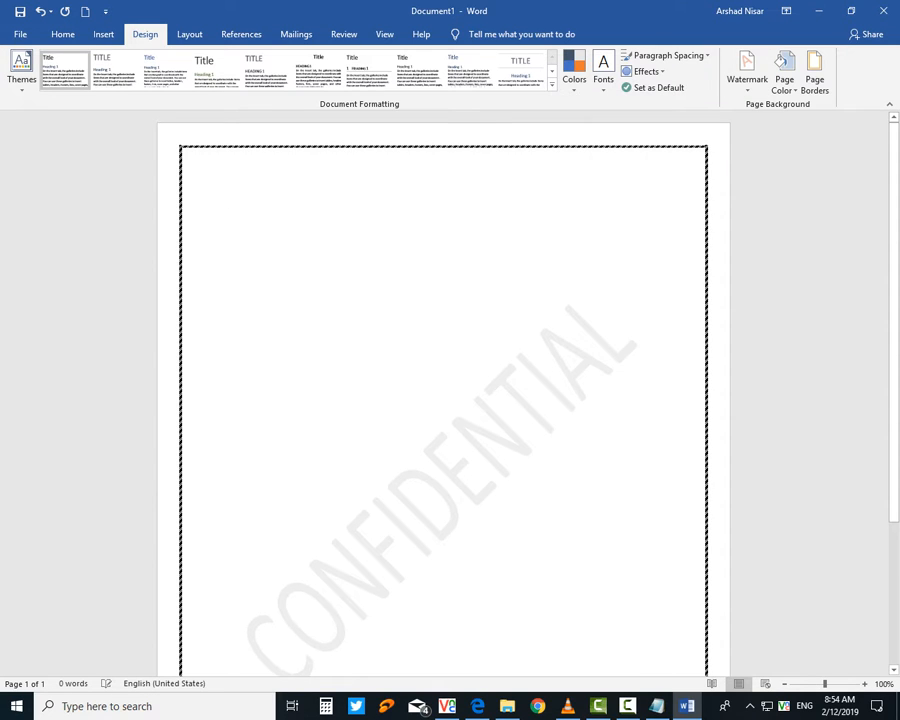
pyautogui.click(747, 74)
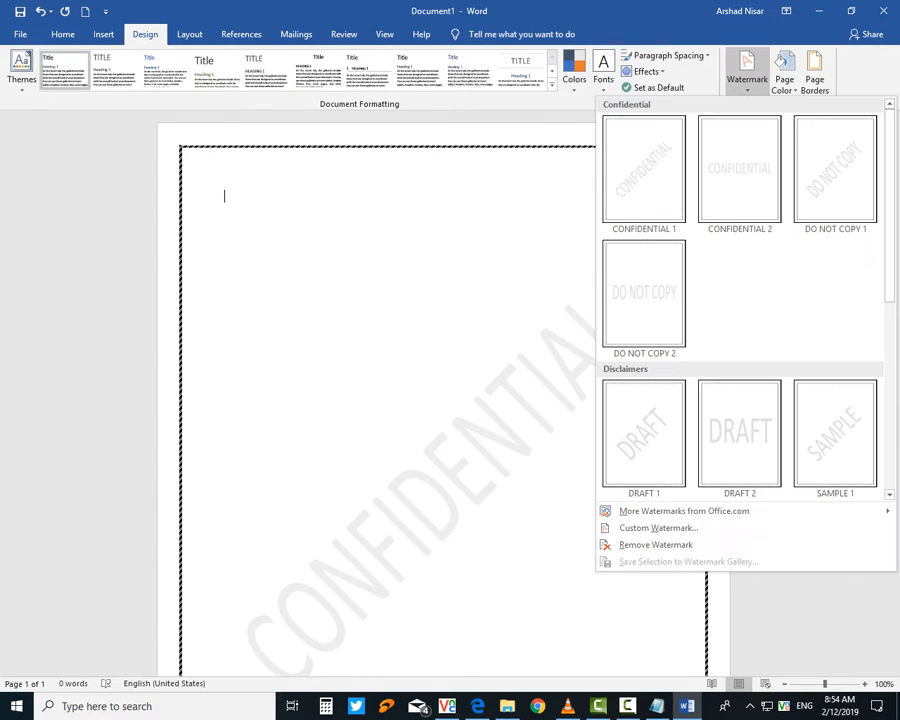
pyautogui.click(658, 527)
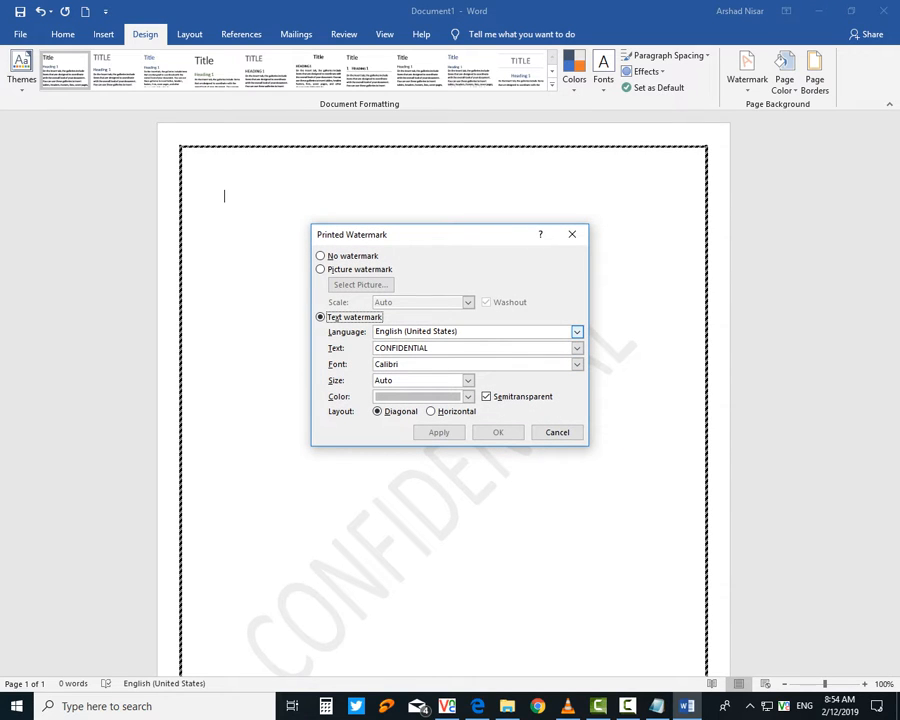
pyautogui.click(577, 348)
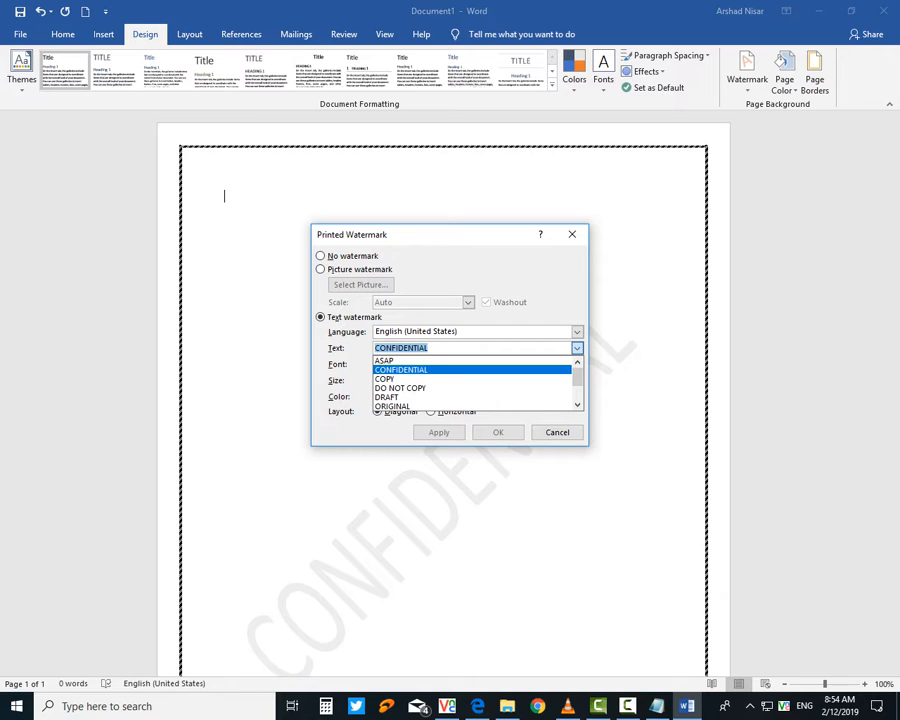
pyautogui.click(385, 361)
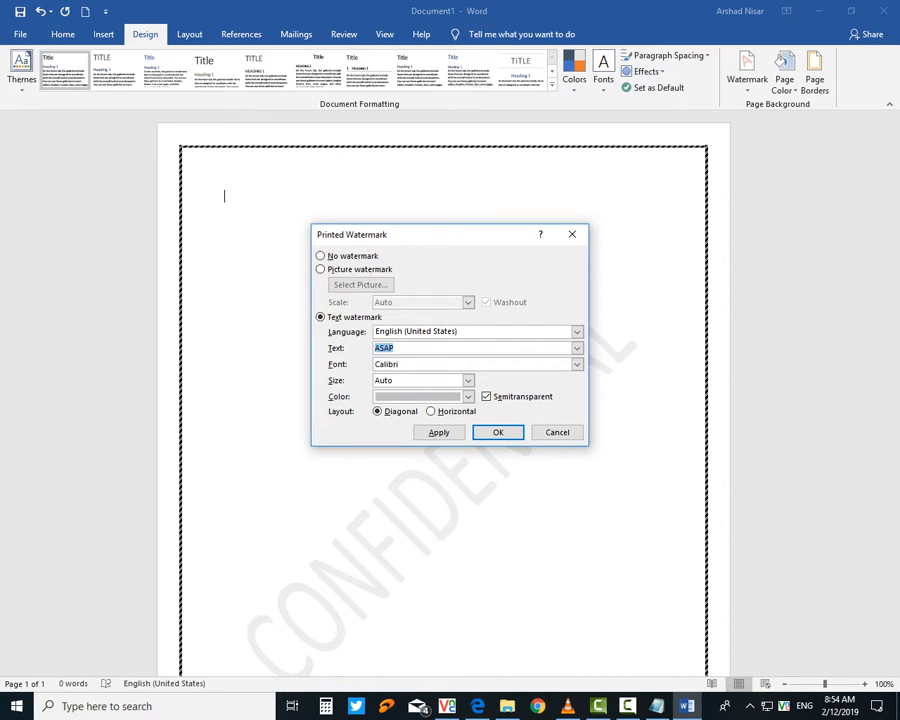
pyautogui.press('Escape')
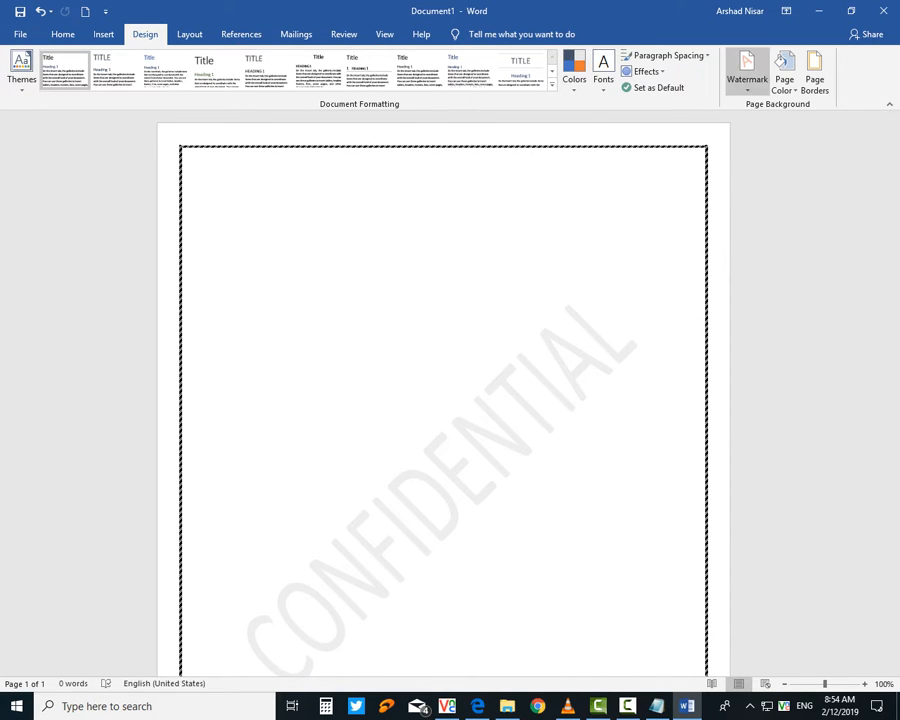
# - Remove the CONFIDENTIAL watermark and apply the horizontal DO NOT COPY 2 watermark to the page
pyautogui.click(747, 72)
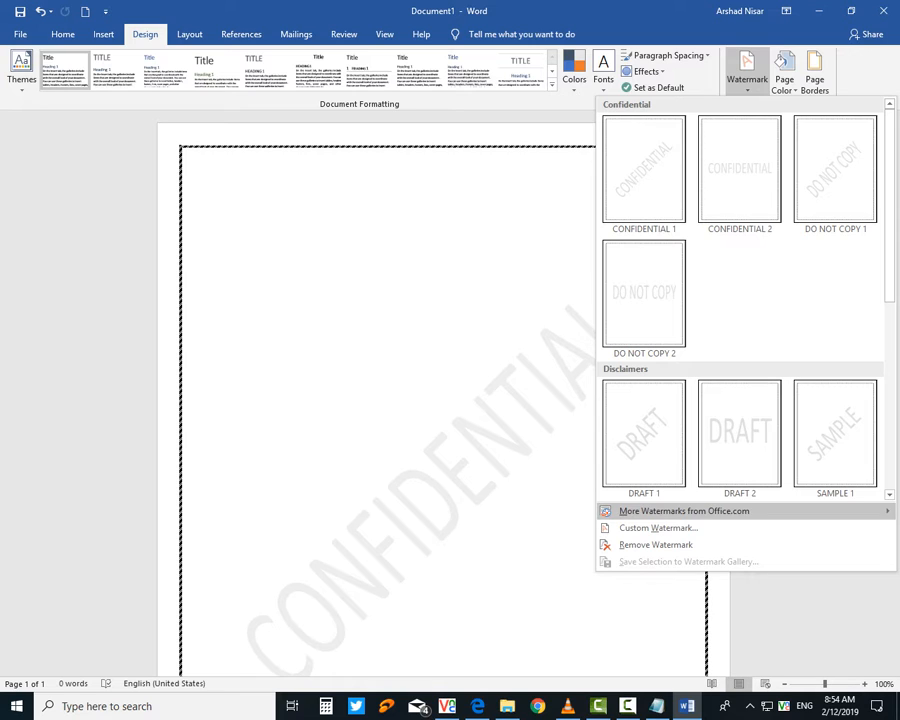
pyautogui.click(655, 544)
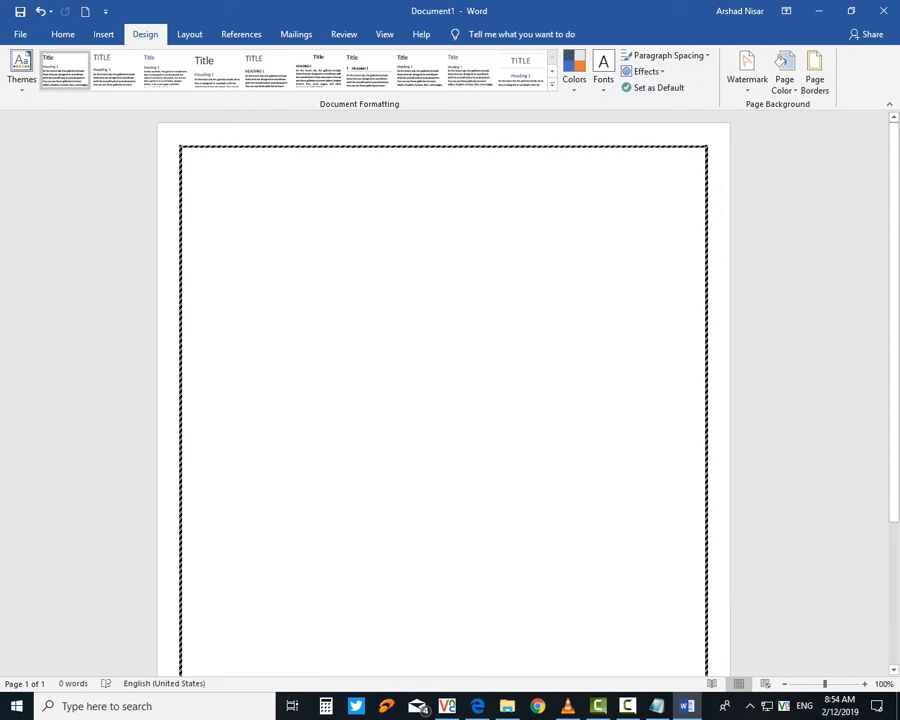
pyautogui.click(747, 72)
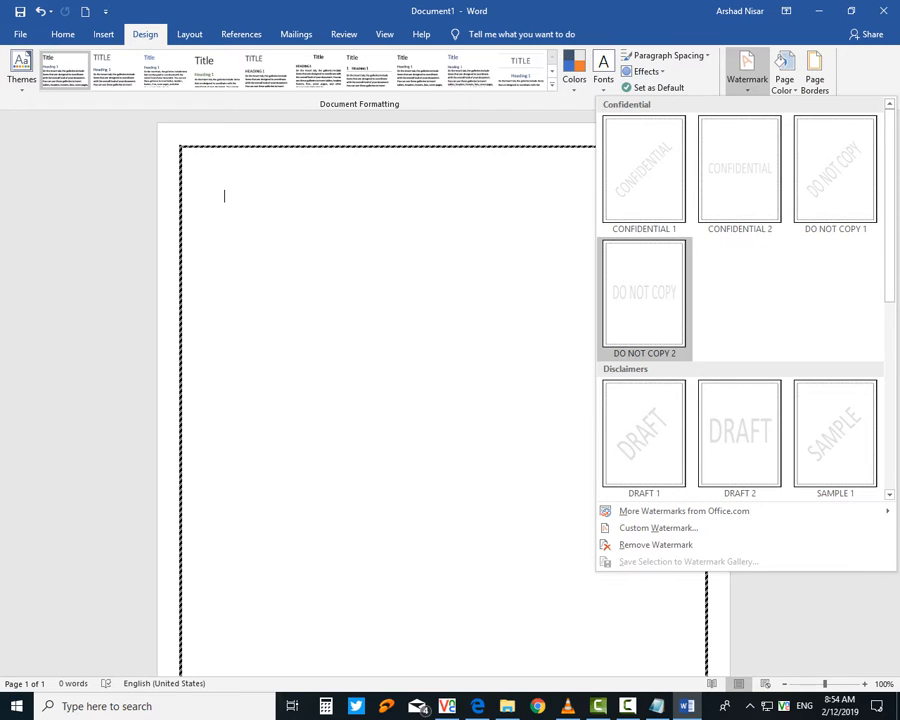
pyautogui.click(644, 298)
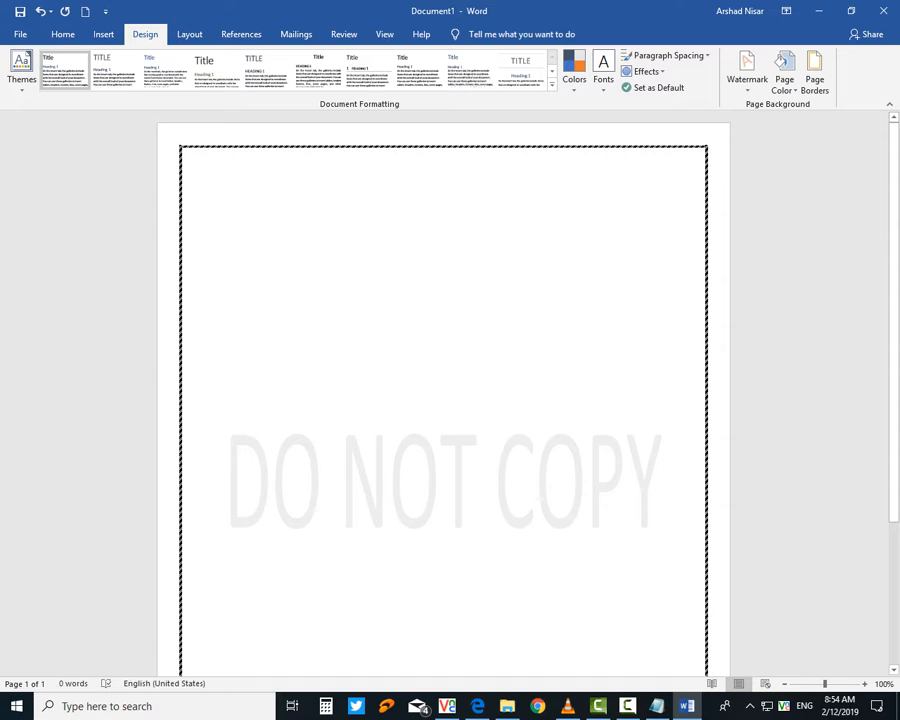
# - Customize the horizontal DO NOT COPY watermark by replacing its text with the author's full name
pyautogui.click(747, 72)
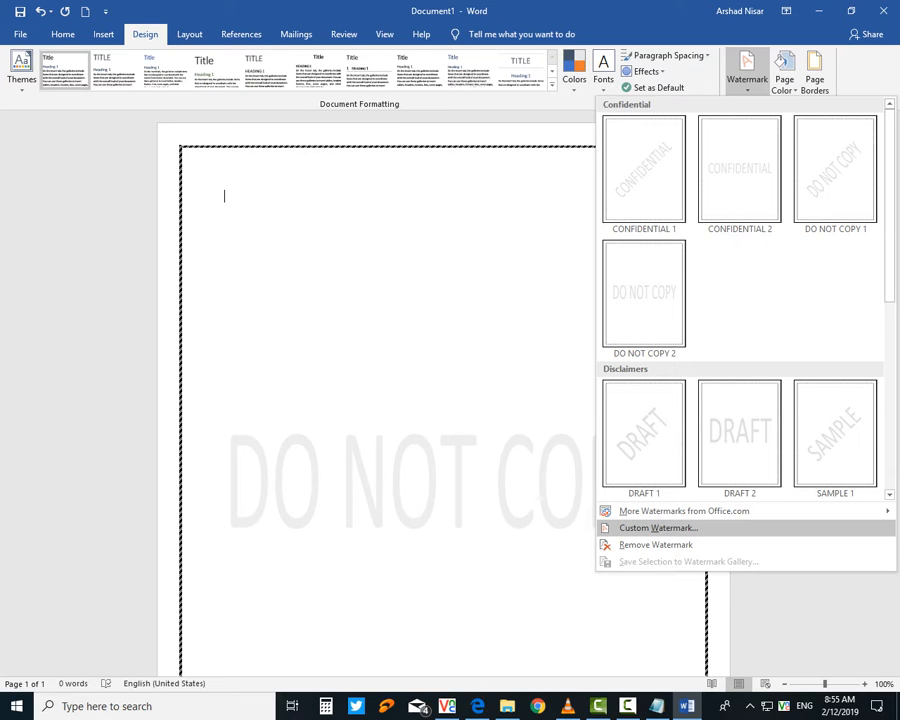
pyautogui.click(700, 528)
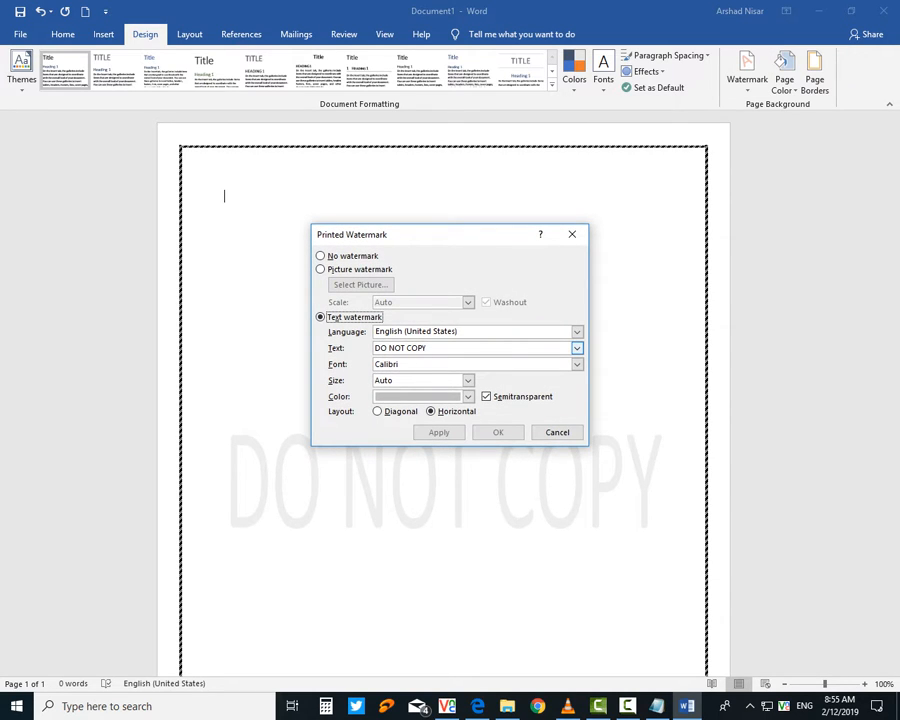
pyautogui.click(430, 348)
pyautogui.press('BackSpace')
pyautogui.press('BackSpace')
pyautogui.press('BackSpace')
pyautogui.press('BackSpace')
pyautogui.press('BackSpace')
pyautogui.press('BackSpace')
pyautogui.press('BackSpace')
pyautogui.press('BackSpace')
pyautogui.press('BackSpace')
pyautogui.press('BackSpace')
pyautogui.press('BackSpace')
pyautogui.write('Arsha')
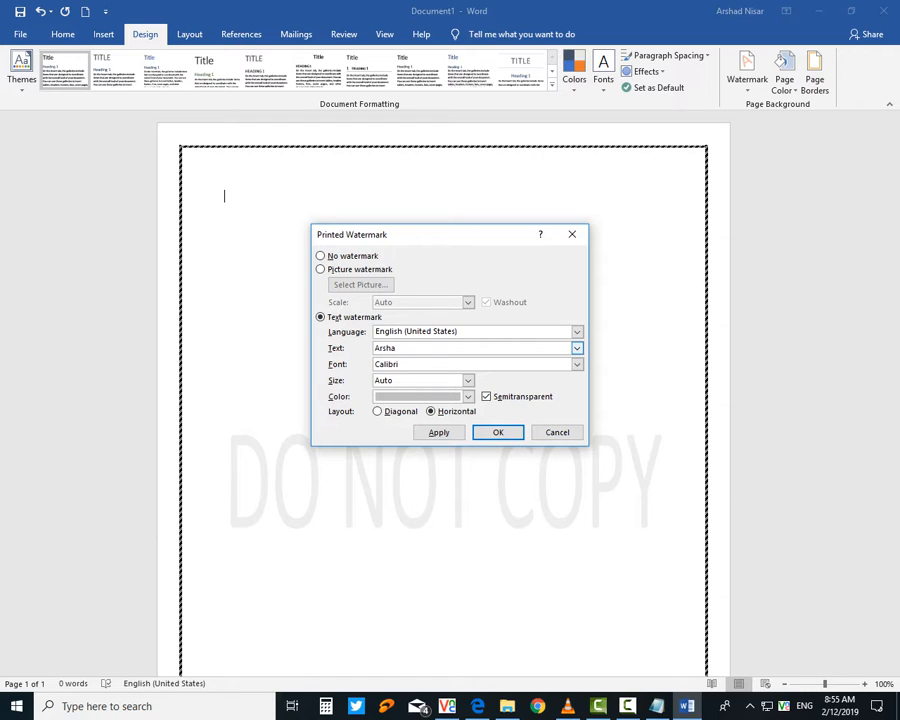
pyautogui.write('d Nisar Bukhario')
pyautogui.press('BackSpace')
pyautogui.hotkey('shift', 'Tab')
pyautogui.press('Return')
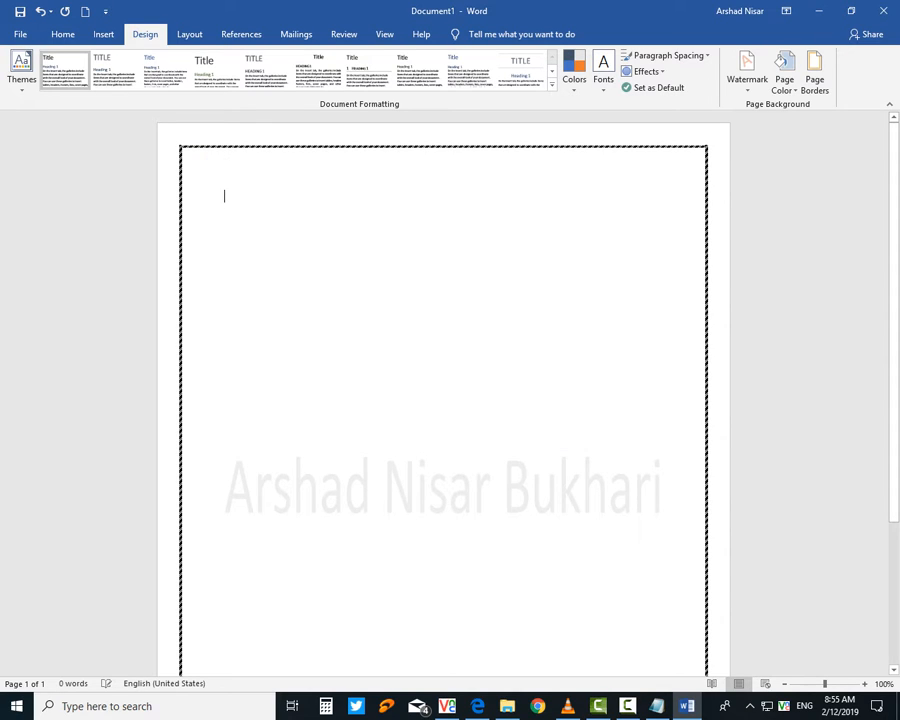
# - Apply the diagonal CONFIDENTIAL 1 watermark and replace its text with the author's full name
pyautogui.click(747, 79)
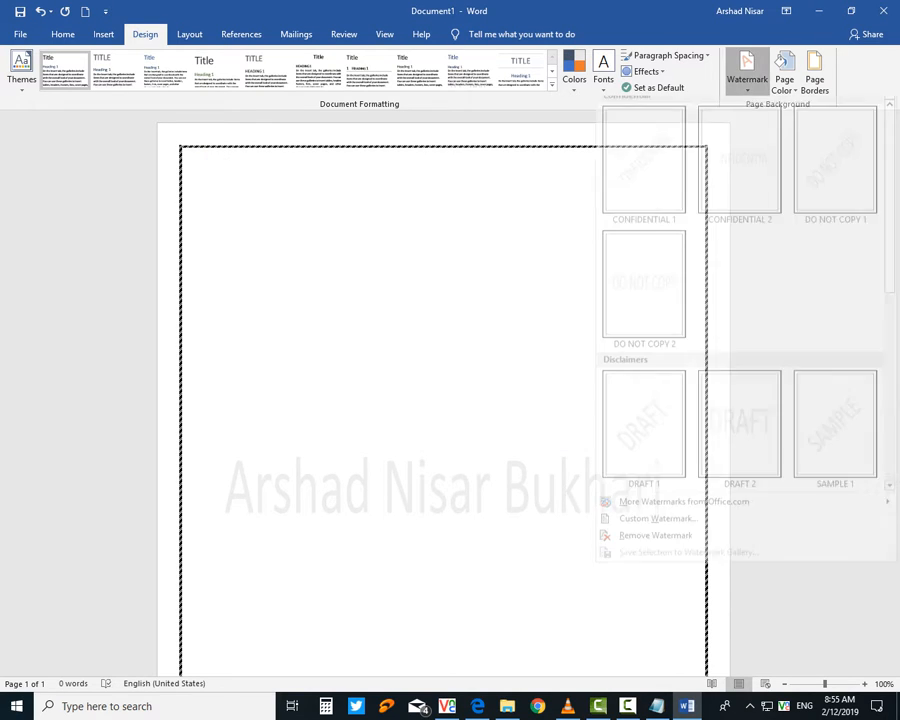
pyautogui.click(643, 173)
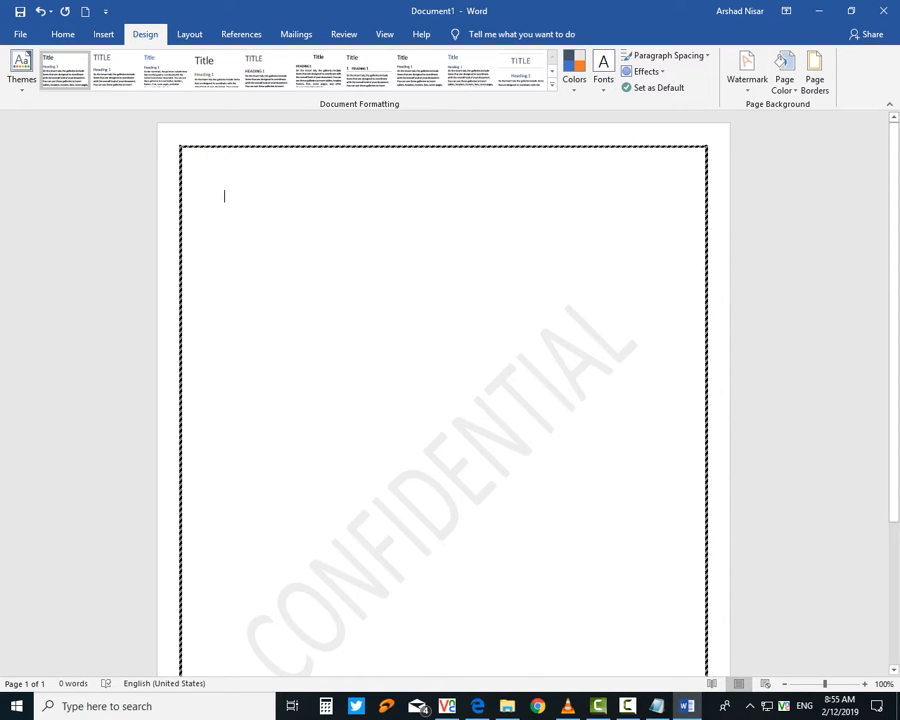
pyautogui.click(747, 72)
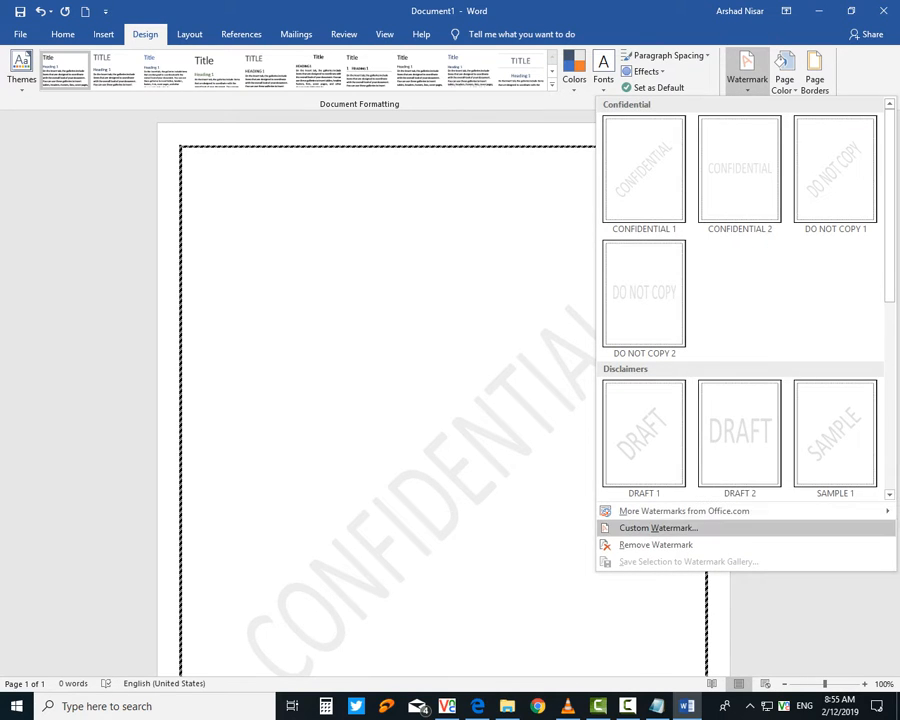
pyautogui.click(657, 527)
pyautogui.press('BackSpace')
pyautogui.press('BackSpace')
pyautogui.press('BackSpace')
pyautogui.press('BackSpace')
pyautogui.press('BackSpace')
pyautogui.press('BackSpace')
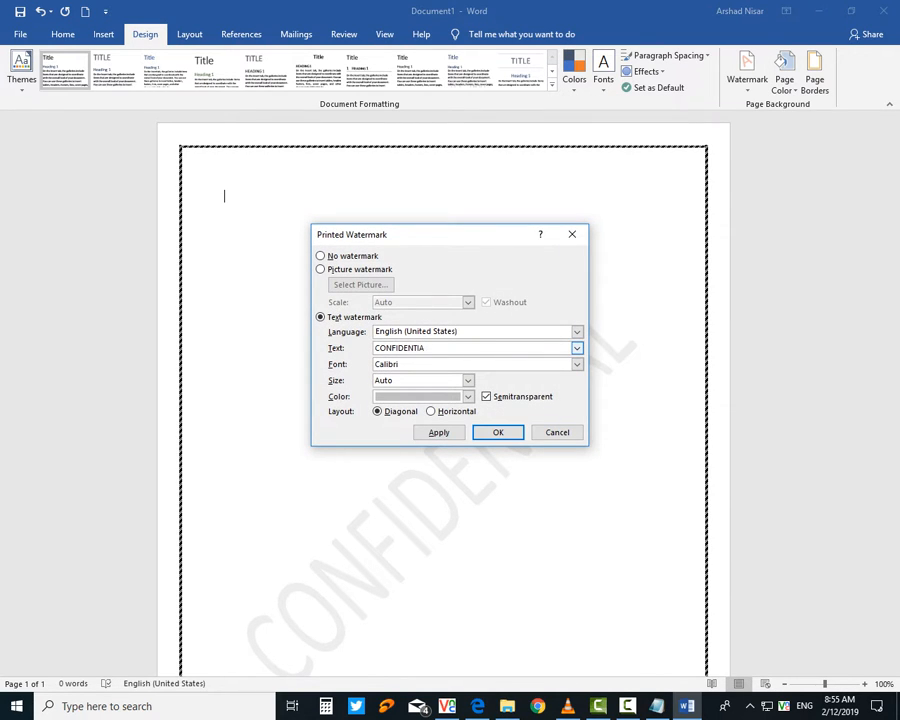
pyautogui.press('BackSpace')
pyautogui.press('BackSpace')
pyautogui.press('BackSpace')
pyautogui.press('BackSpace')
pyautogui.press('BackSpace')
pyautogui.press('BackSpace')
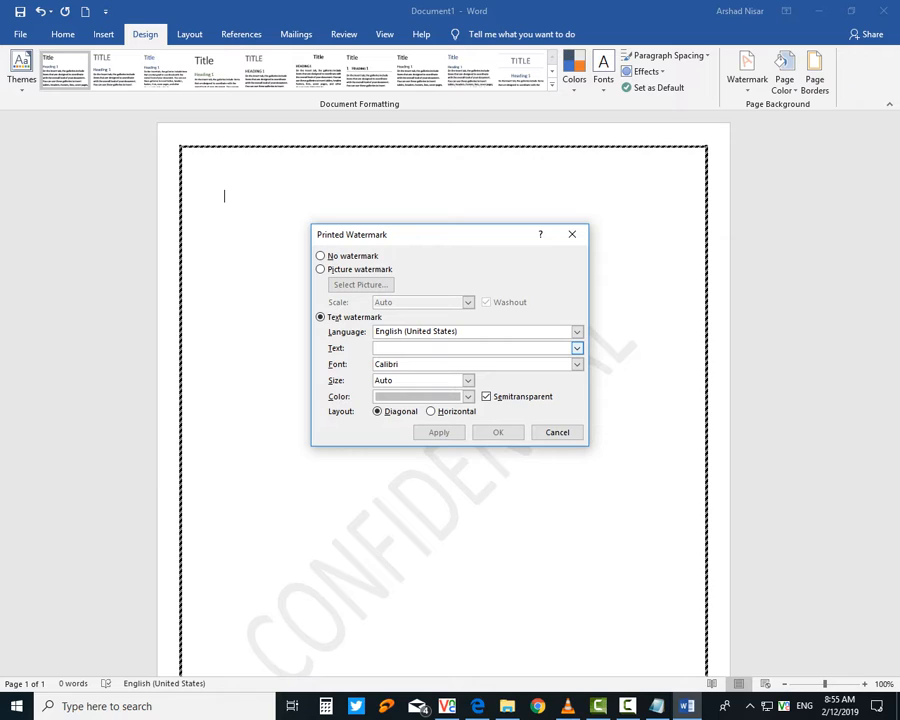
pyautogui.write('ARshad')
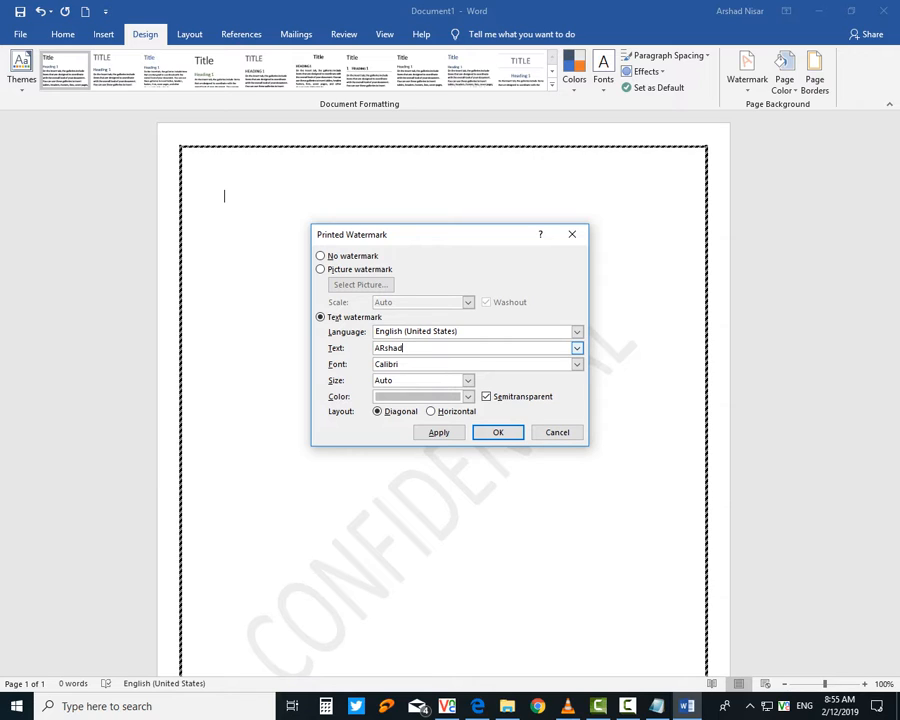
pyautogui.press('BackSpace')
pyautogui.press('BackSpace')
pyautogui.press('BackSpace')
pyautogui.press('BackSpace')
pyautogui.press('BackSpace')
pyautogui.write('rshad Nisar Bukhari')
pyautogui.press('Return')
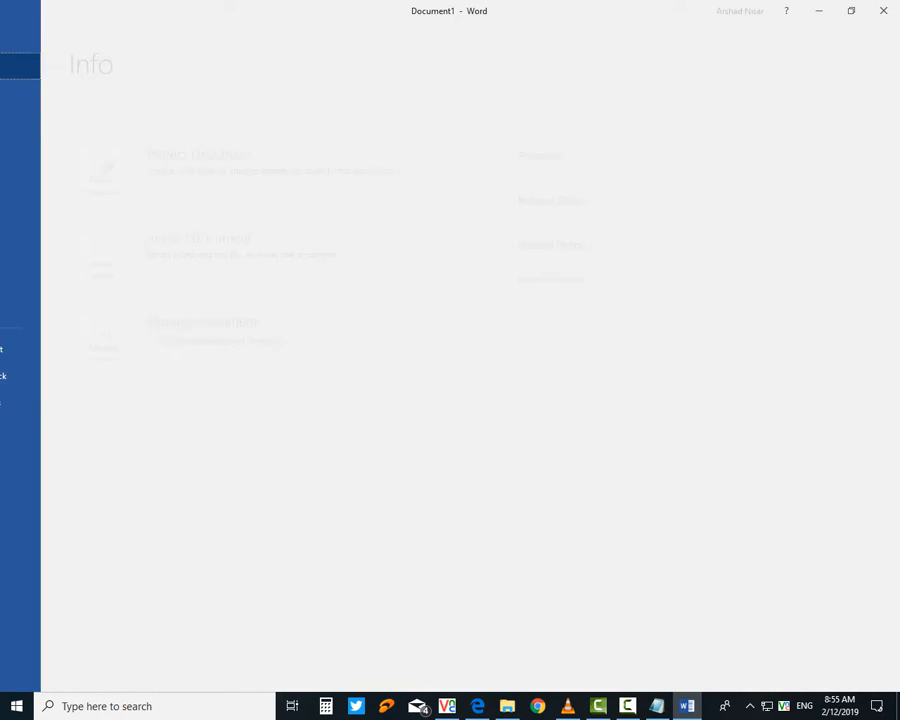
# - Set the font for the body text to Times New Roman at size 22
pyautogui.click(20, 34)
pyautogui.click(31, 27)
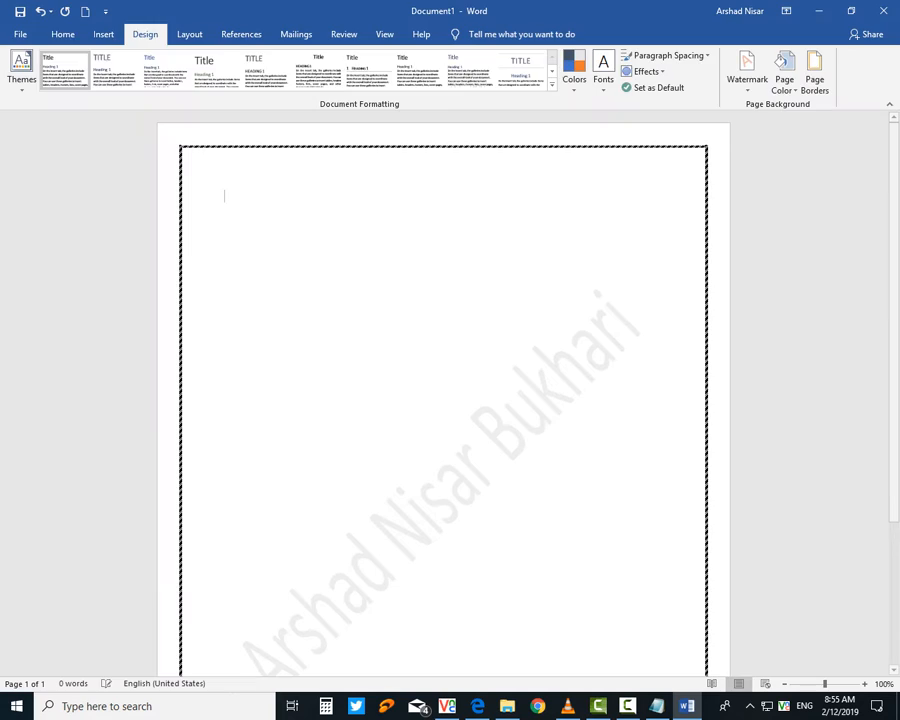
pyautogui.click(62, 34)
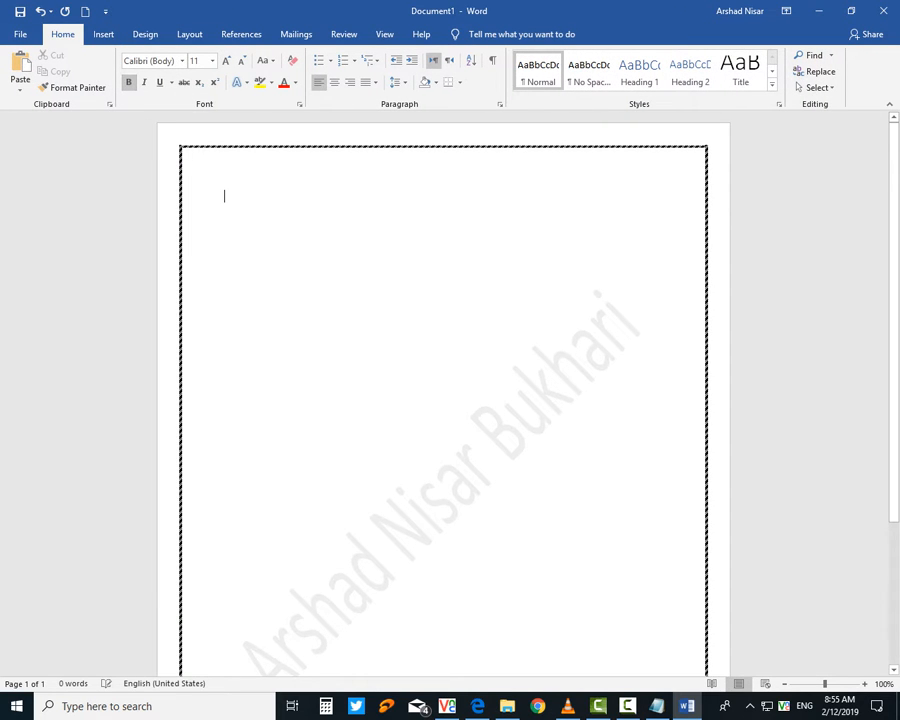
pyautogui.click(212, 61)
pyautogui.click(196, 197)
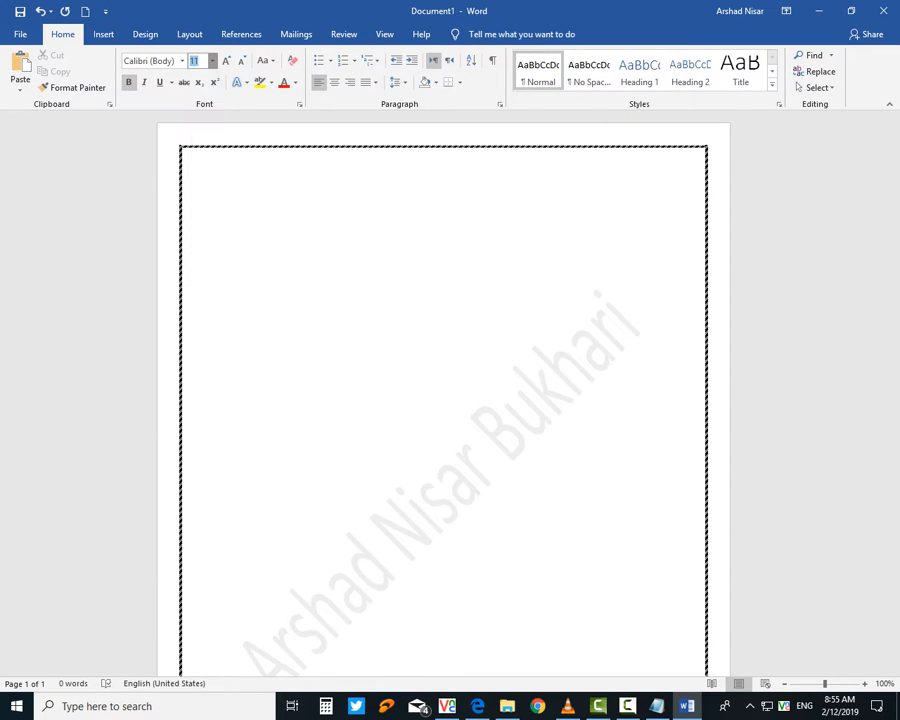
pyautogui.click(182, 61)
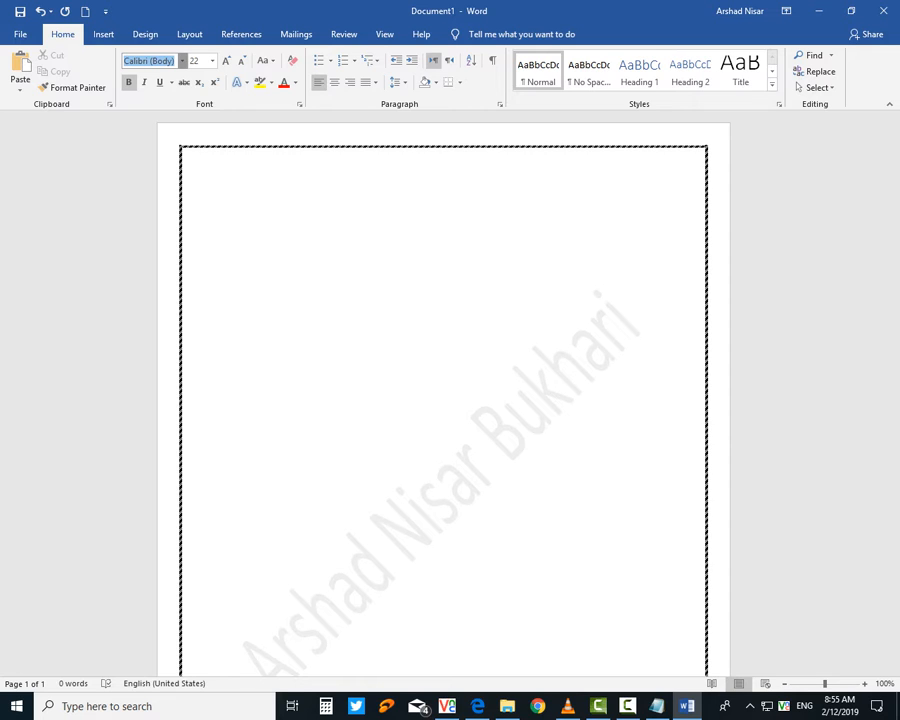
pyautogui.click(180, 146)
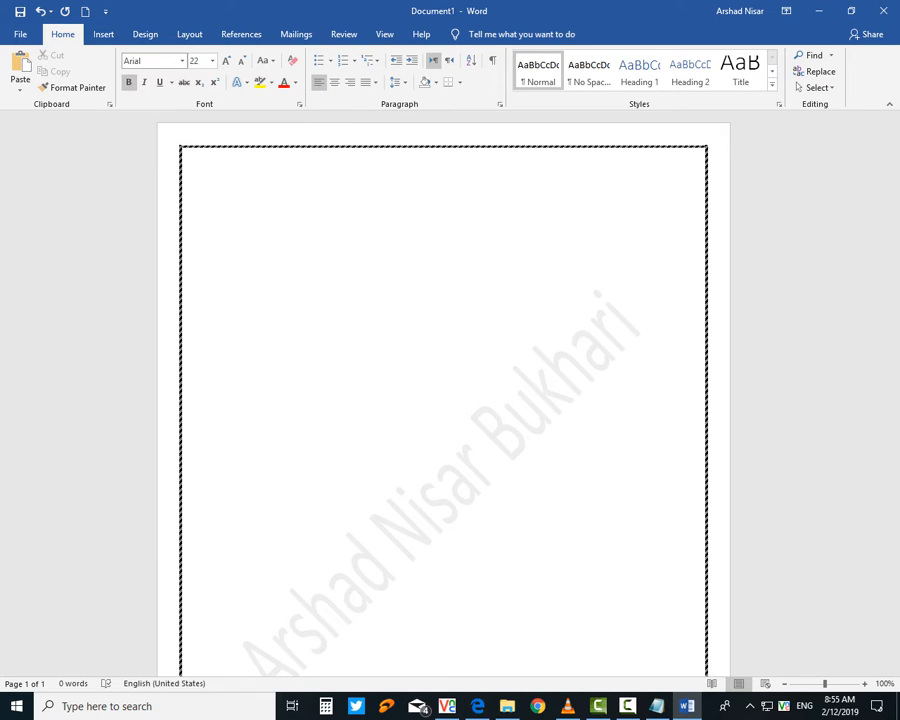
pyautogui.click(182, 61)
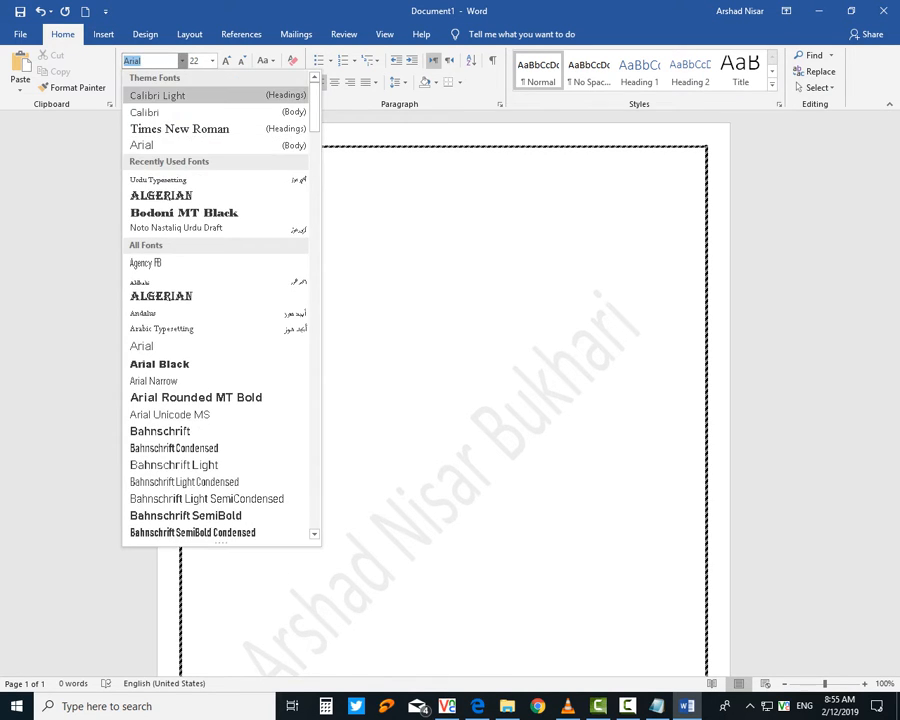
pyautogui.click(181, 129)
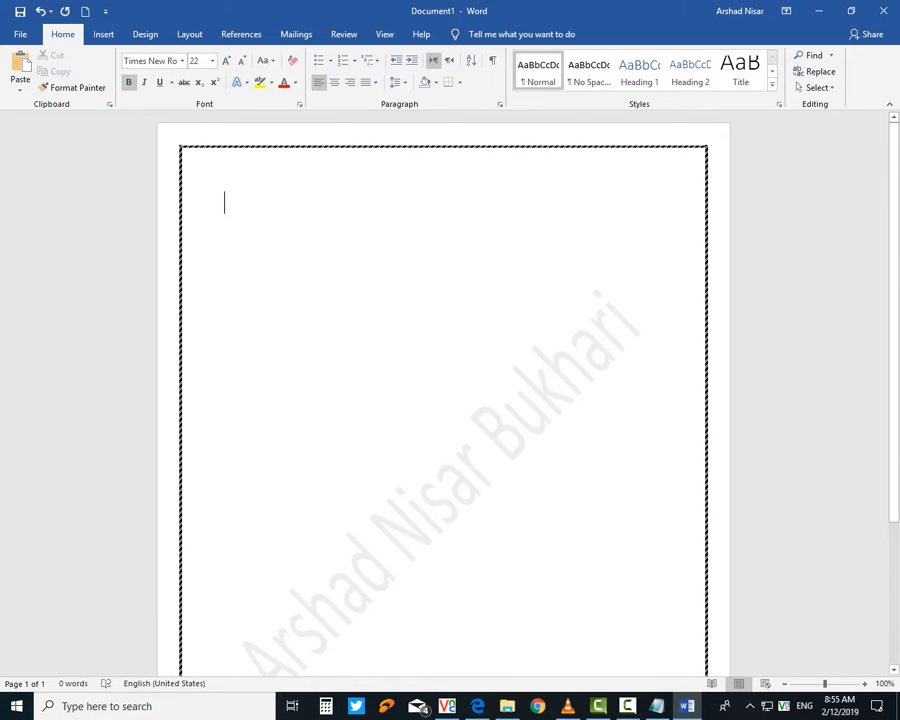
# - Leave blank space at the top of the page and enter the sentence "I am Student of Information Technology."
pyautogui.press('Return')
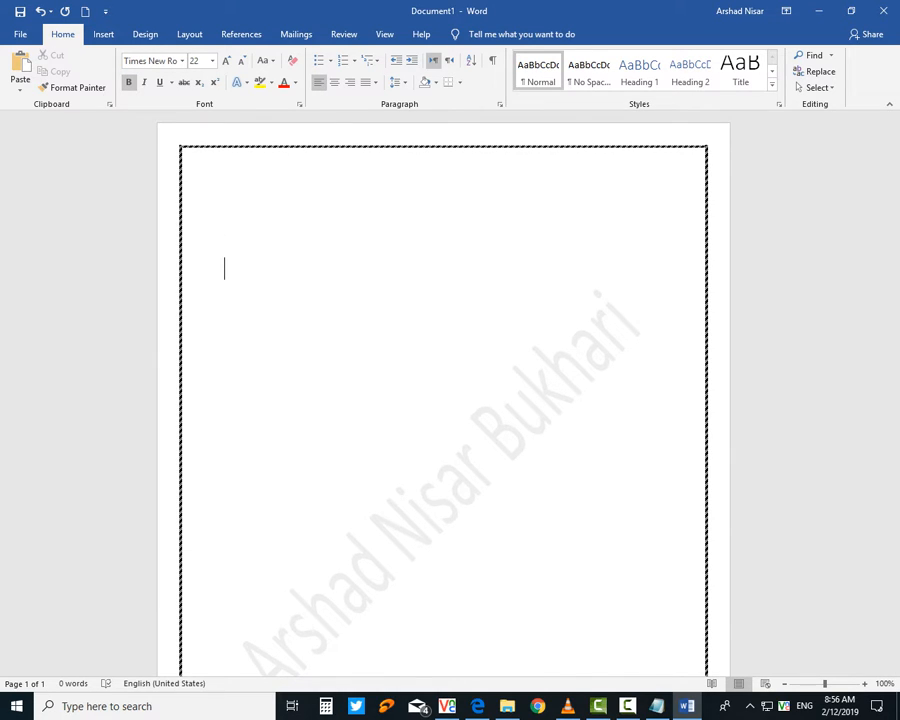
pyautogui.write('I am Studen')
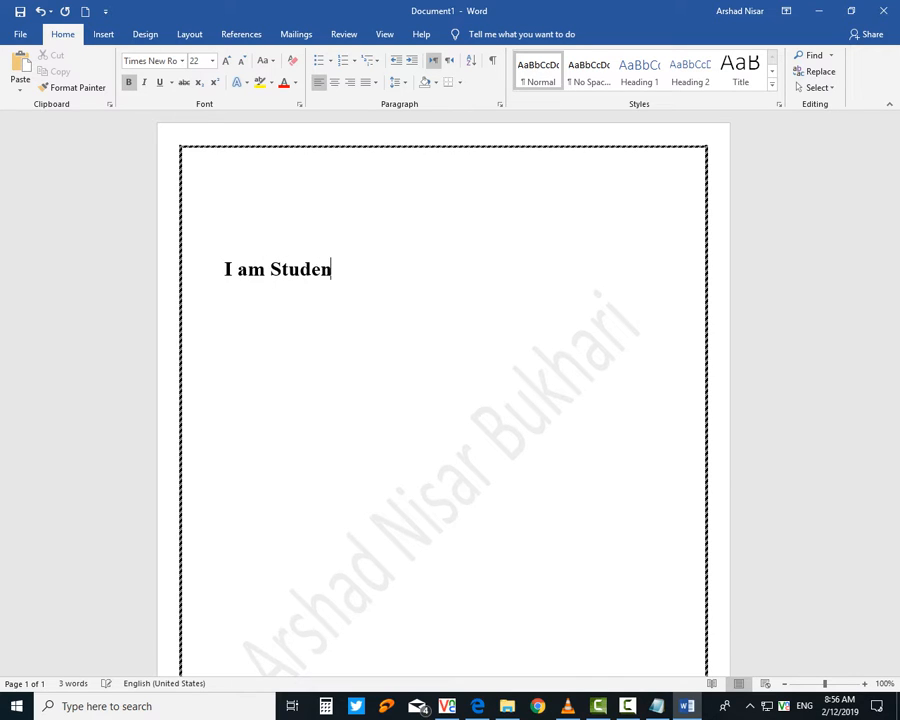
pyautogui.write('t of Inform')
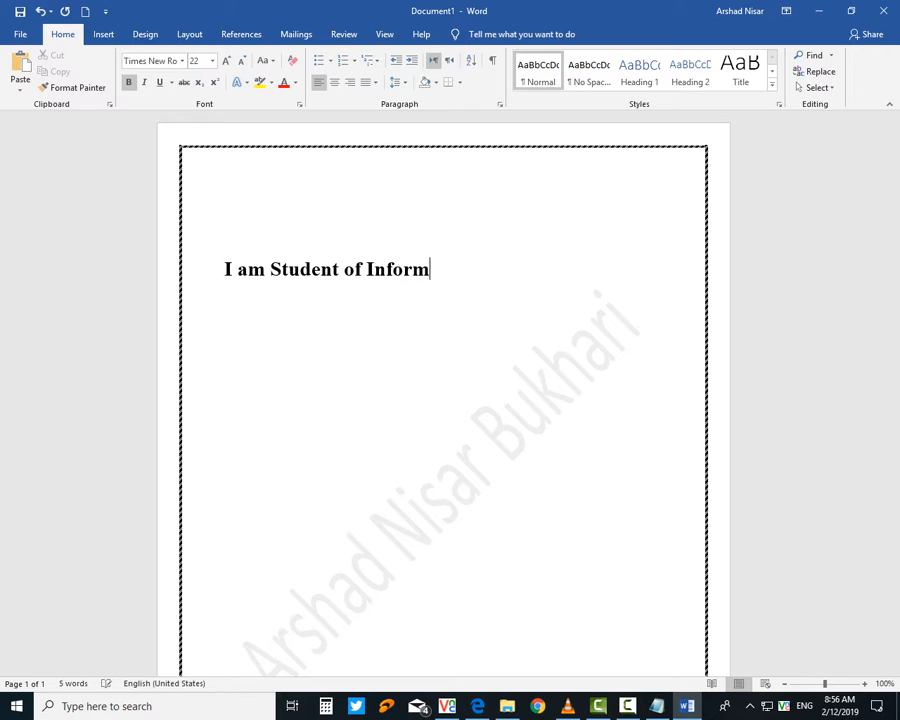
pyautogui.write('ationm')
pyautogui.press('BackSpace')
pyautogui.write('Techb')
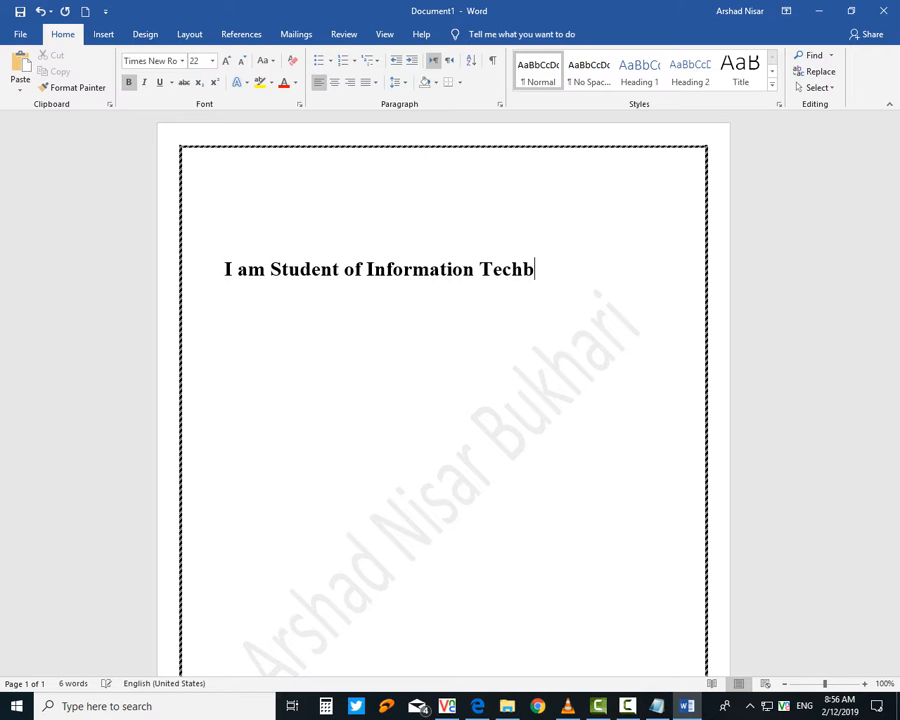
pyautogui.press('BackSpace')
pyautogui.write('nology')
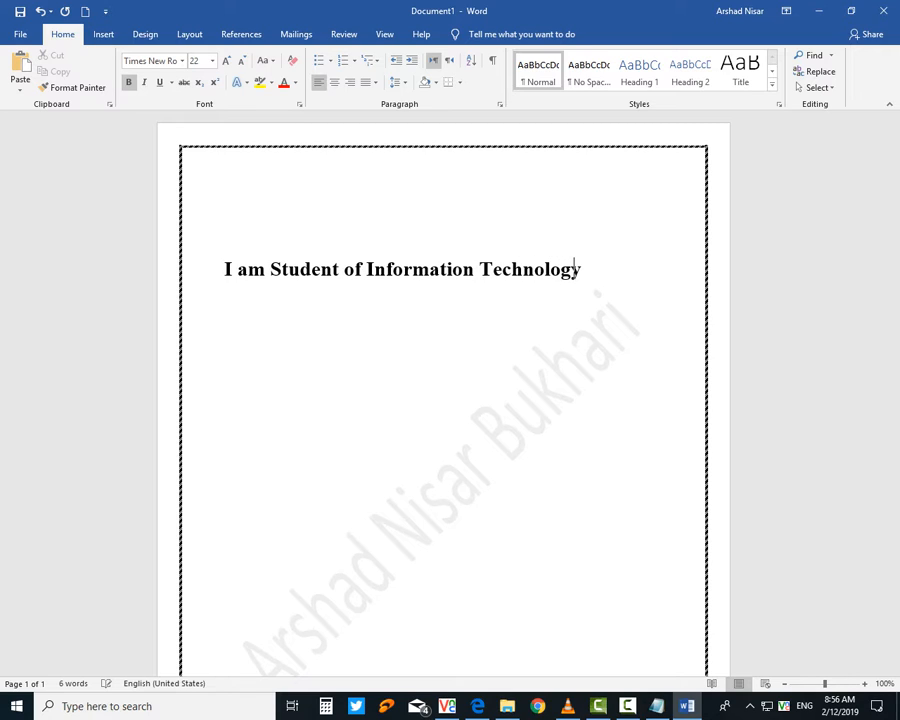
pyautogui.write('.')
# - Add the line "I Love my Country Pakistan" two paragraphs below the first sentence
pyautogui.press('Return')
pyautogui.press('Return')
pyautogui.write('I Love my Cou')
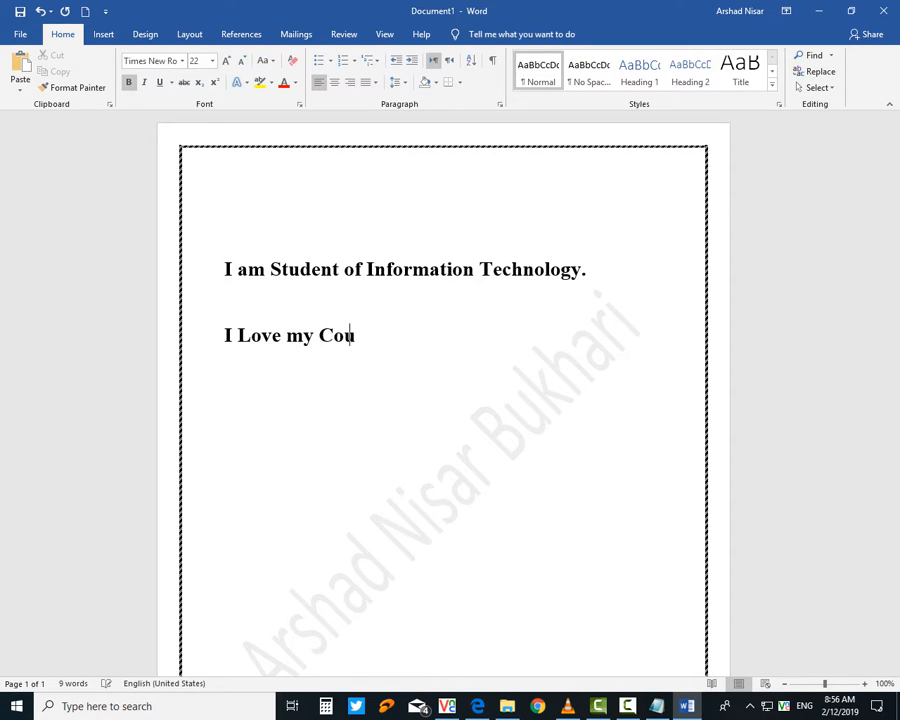
pyautogui.write('ntry P')
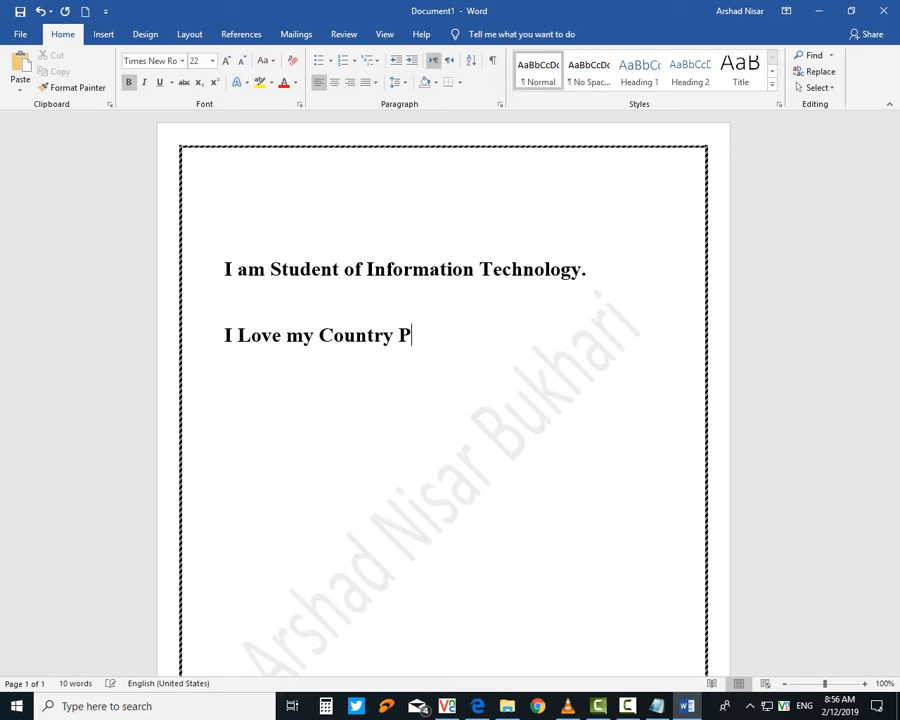
pyautogui.write('akistan ')
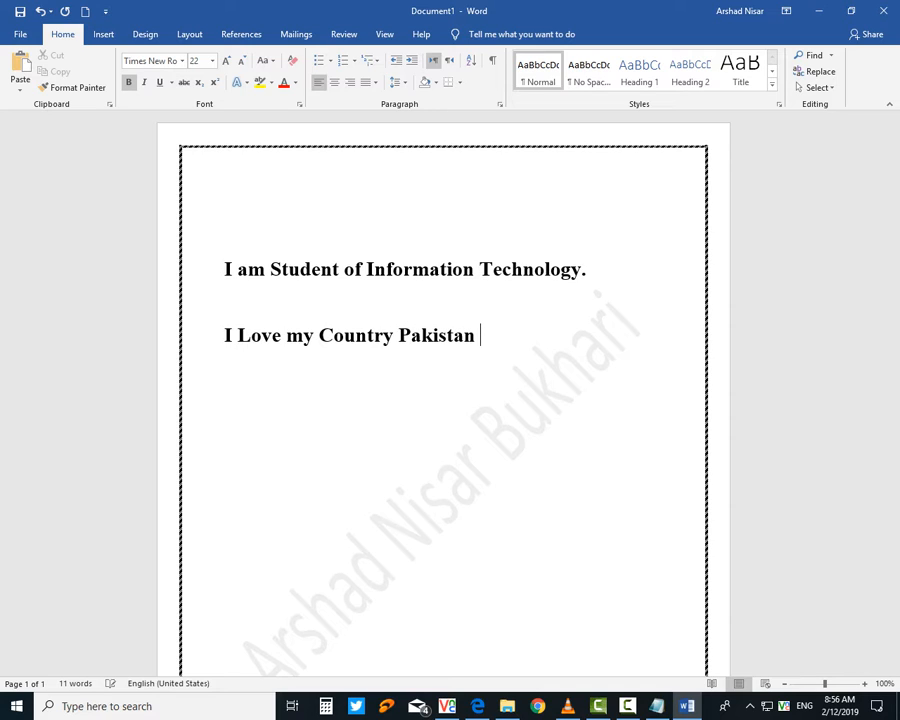
# - Finish the second sentence with "from Core of My Heart." and start a new paragraph below it
pyautogui.write('from Core')
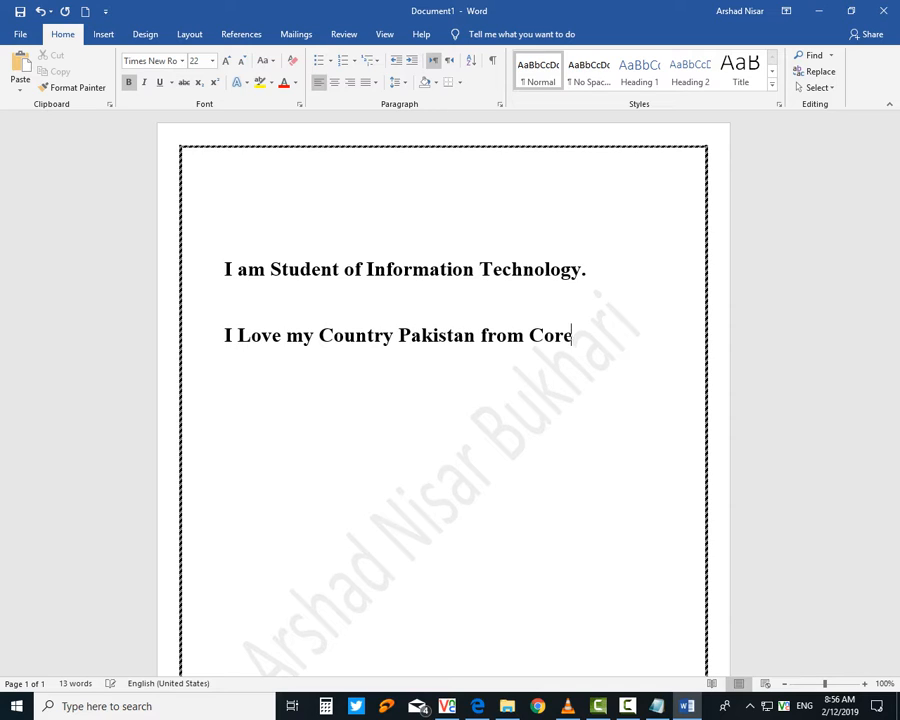
pyautogui.write(' of My Heart.')
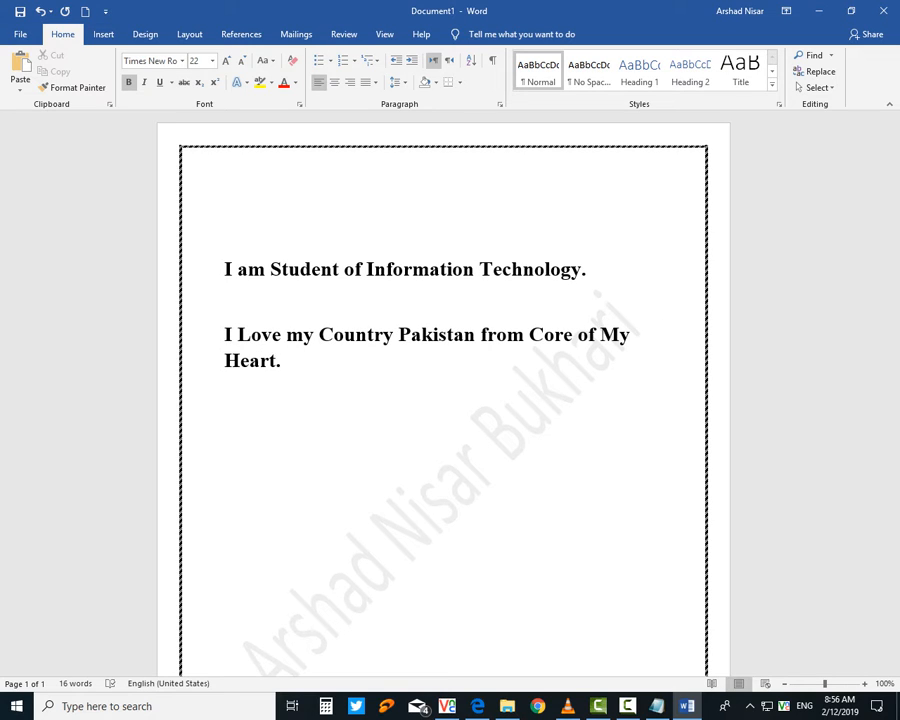
pyautogui.press('Return')
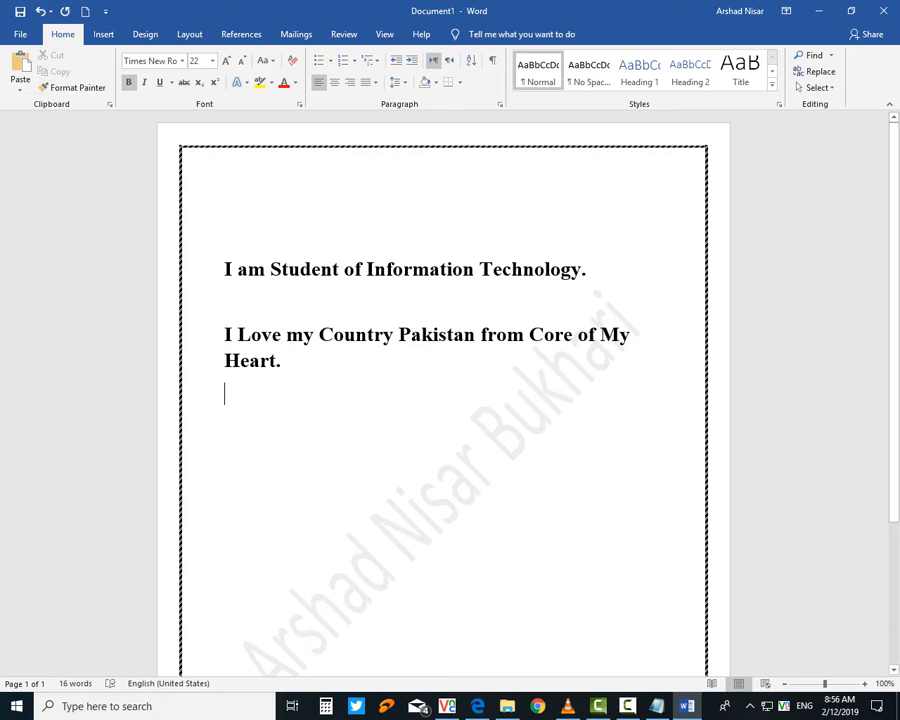
pyautogui.click(628, 706)
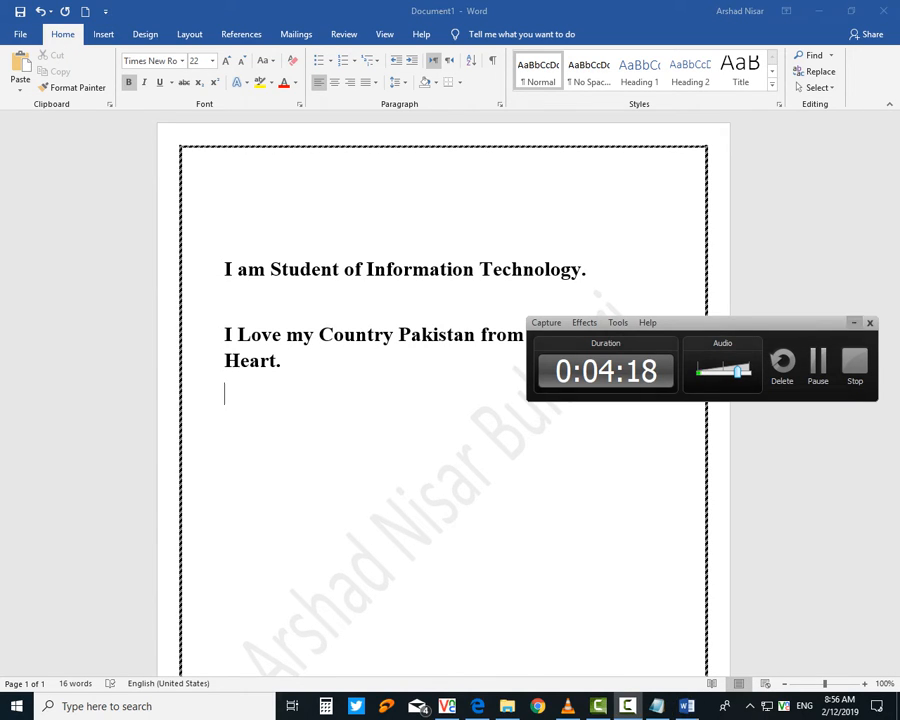
pyautogui.click(854, 323)
# - Save the document to the Desktop as a Word Document named "Sample Word File" and close it
pyautogui.hotkey('ctrl', 's')
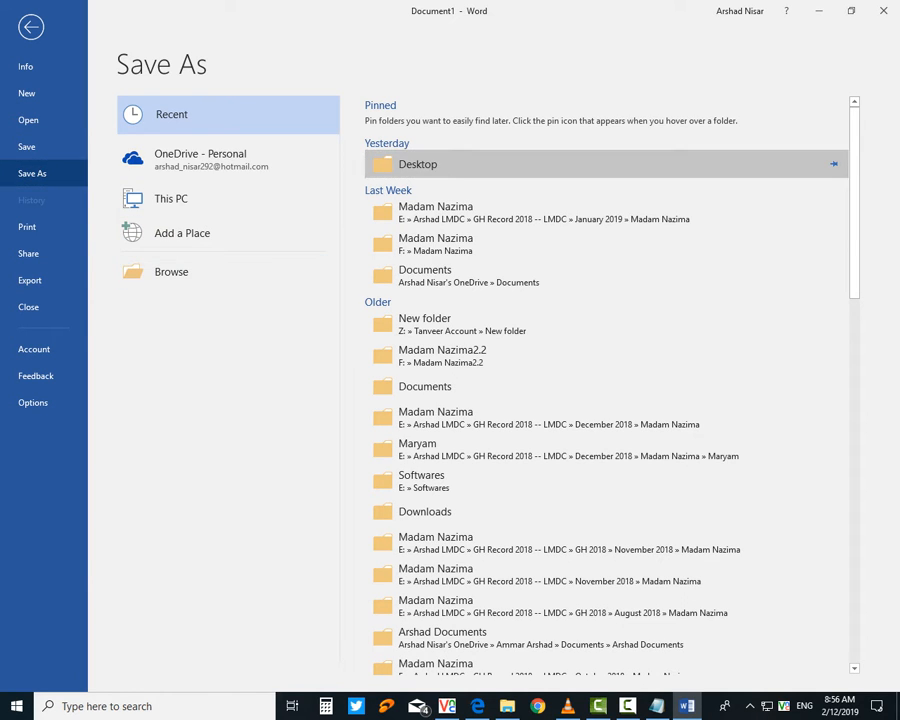
pyautogui.click(418, 164)
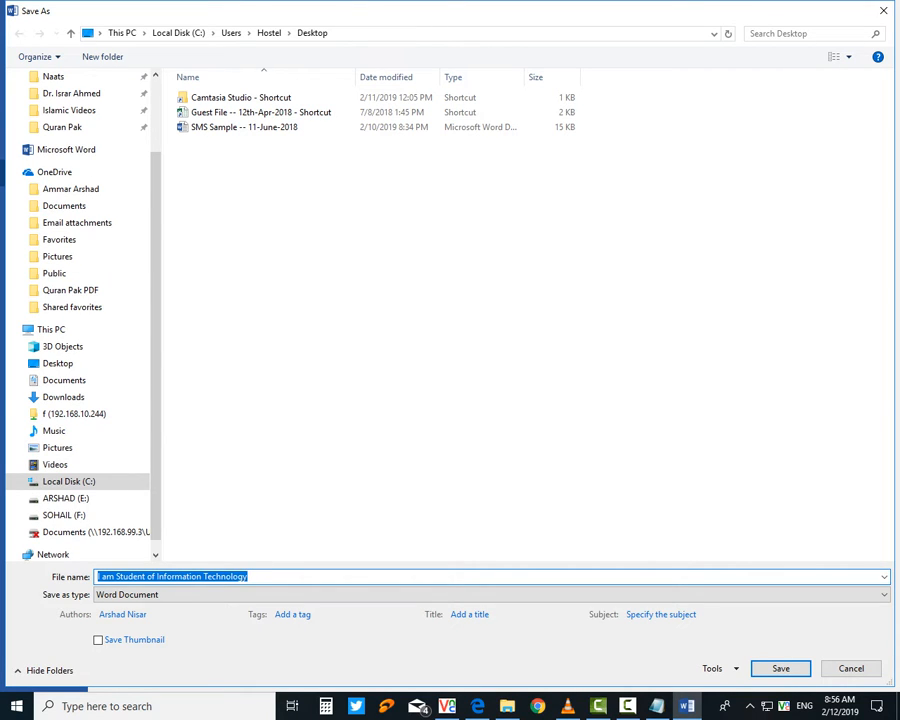
pyautogui.write('Sample Word File')
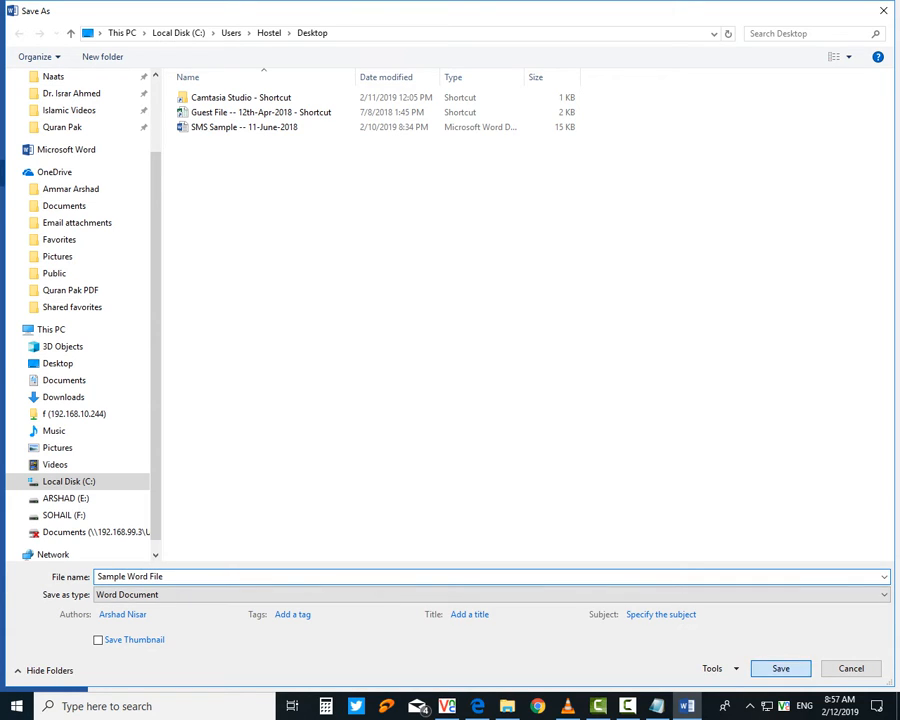
pyautogui.press('Return')
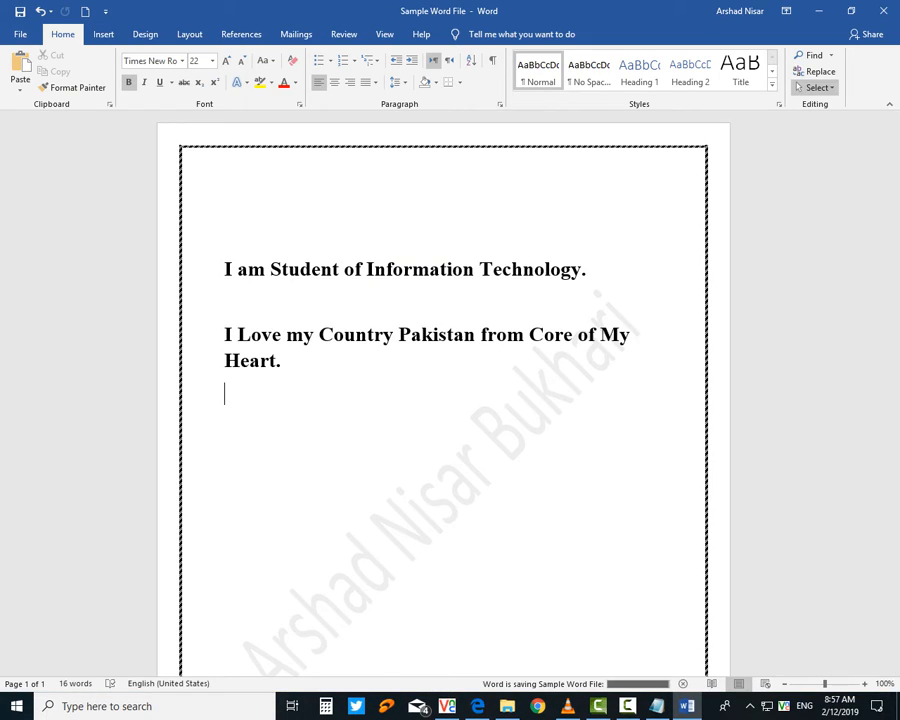
pyautogui.click(884, 11)
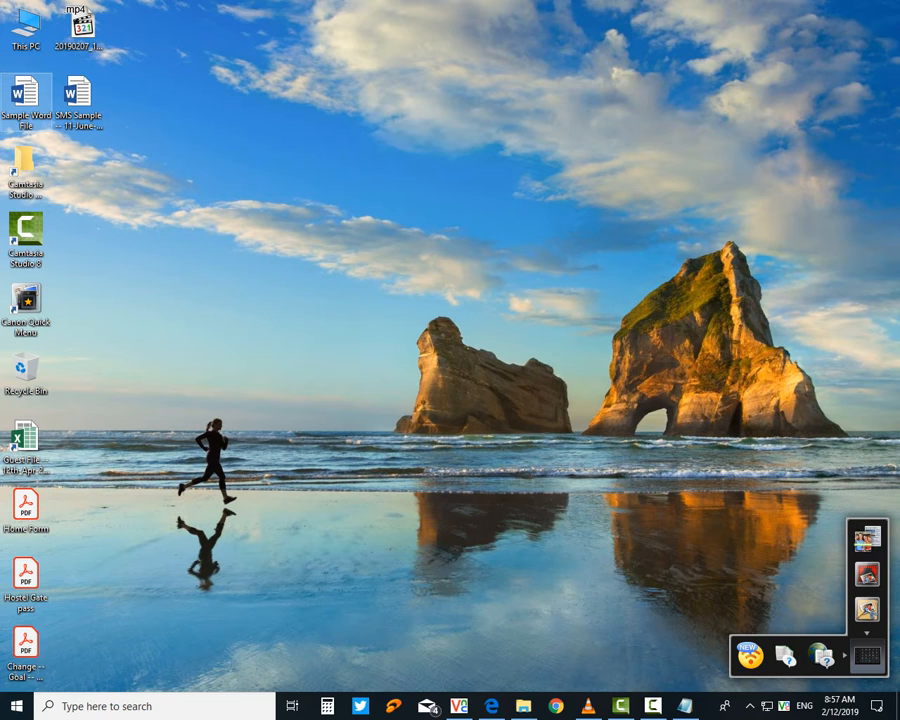
# - Reopen Sample Word File from the desktop, review its text, border and watermark, and close it again
pyautogui.doubleClick(25, 98)
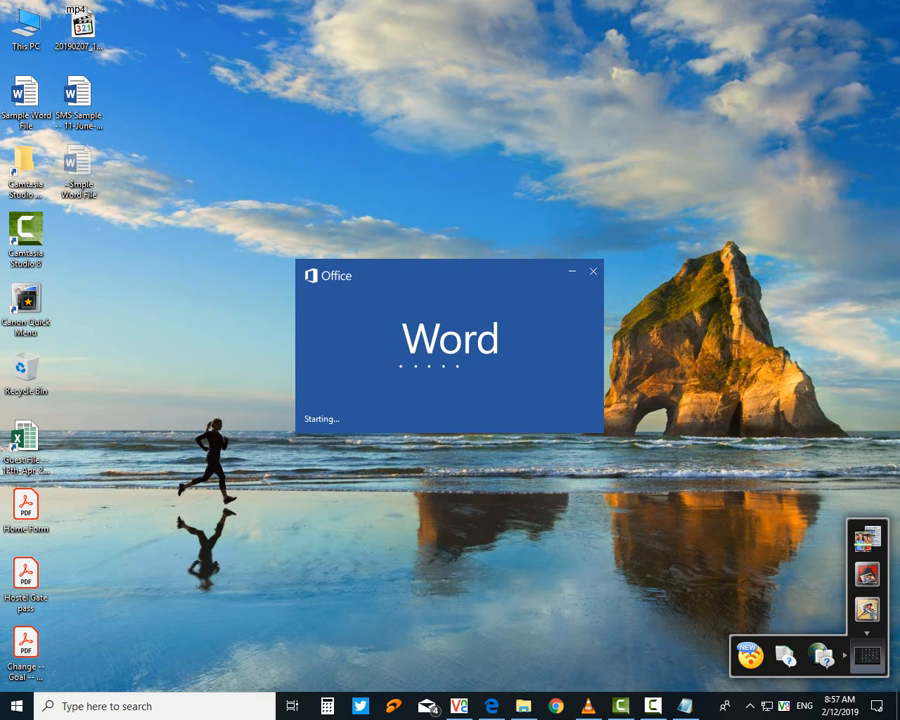
pyautogui.scroll(-3, 443, 390)
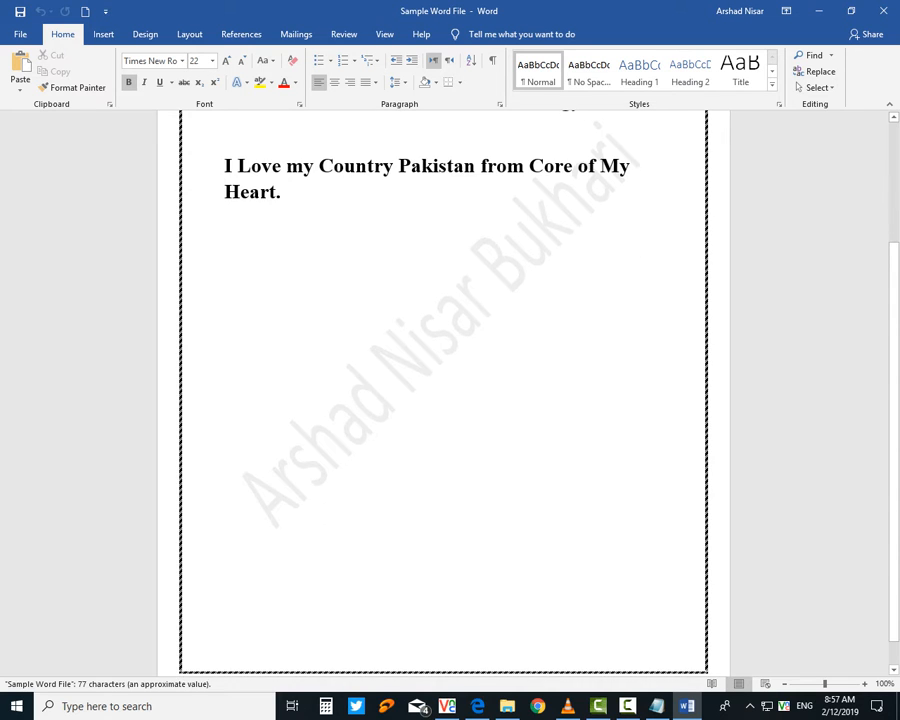
pyautogui.scroll(3, 443, 390)
pyautogui.scroll(-2, 443, 390)
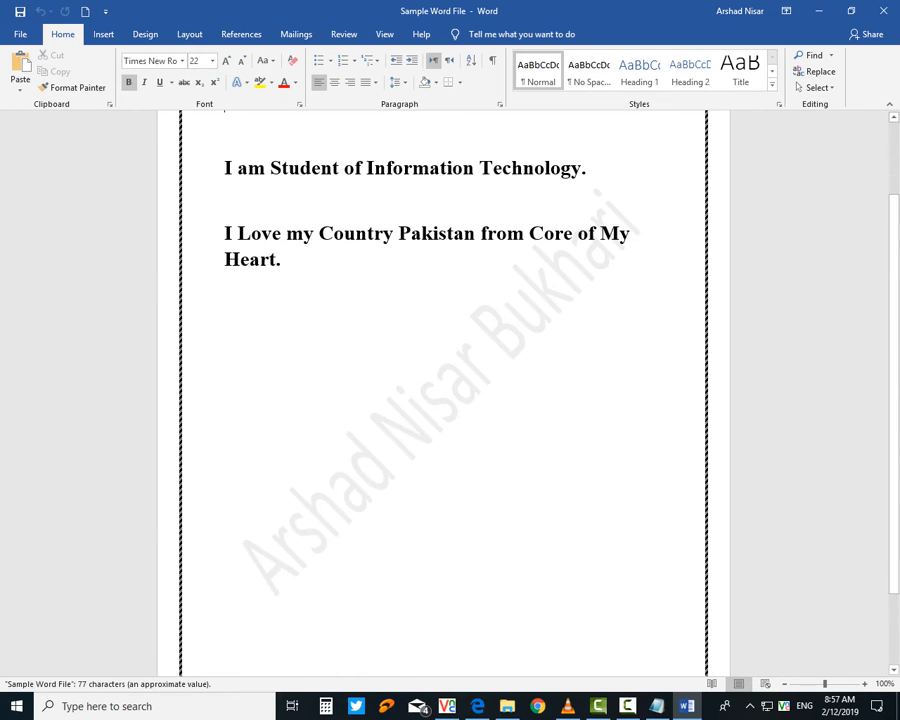
pyautogui.scroll(2, 443, 390)
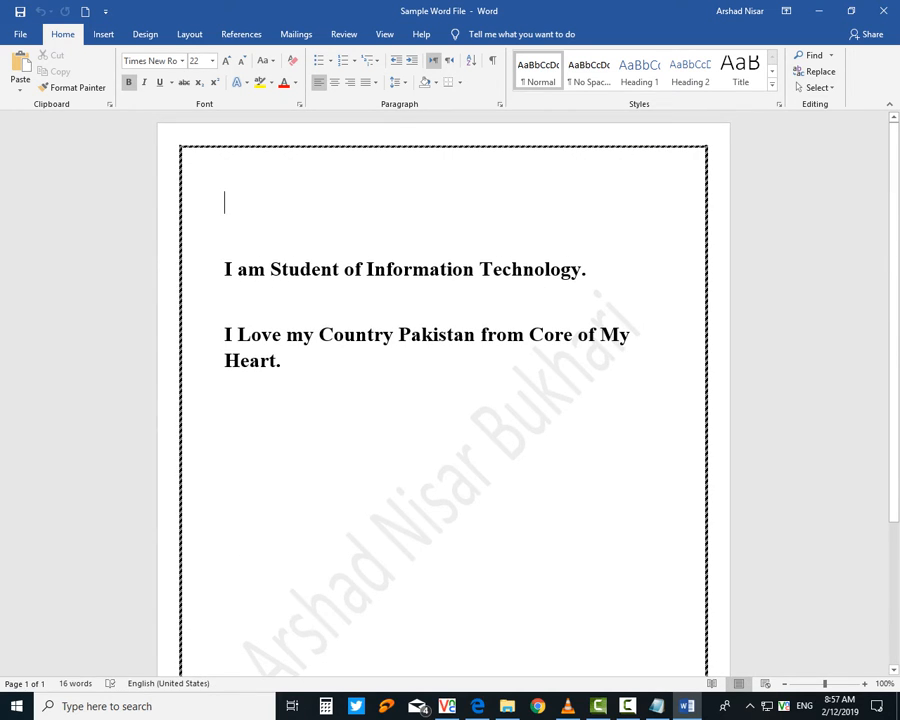
pyautogui.click(882, 10)
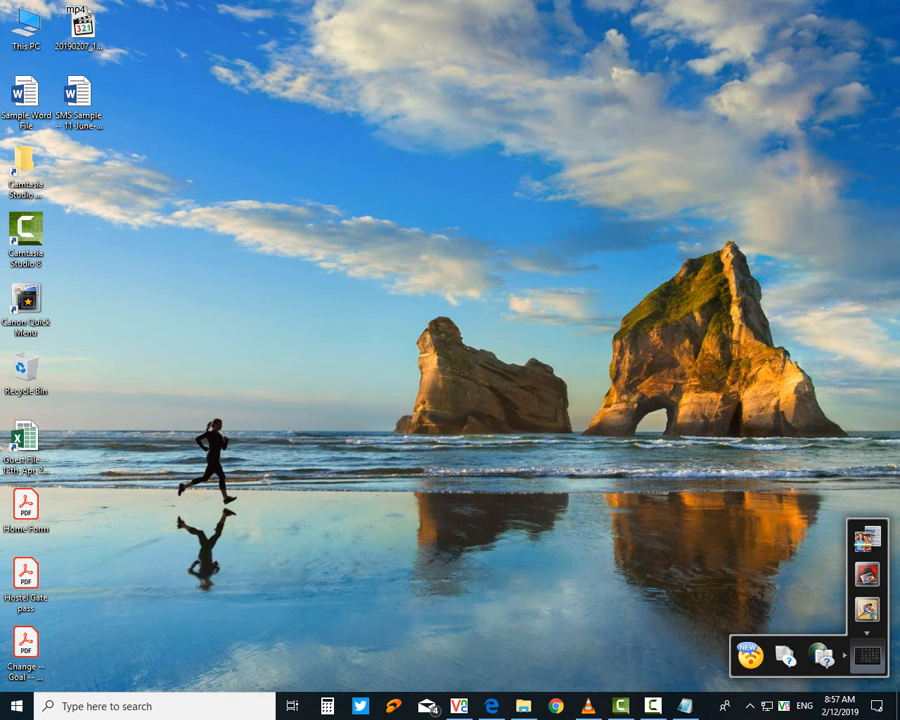
pyautogui.click(653, 706)
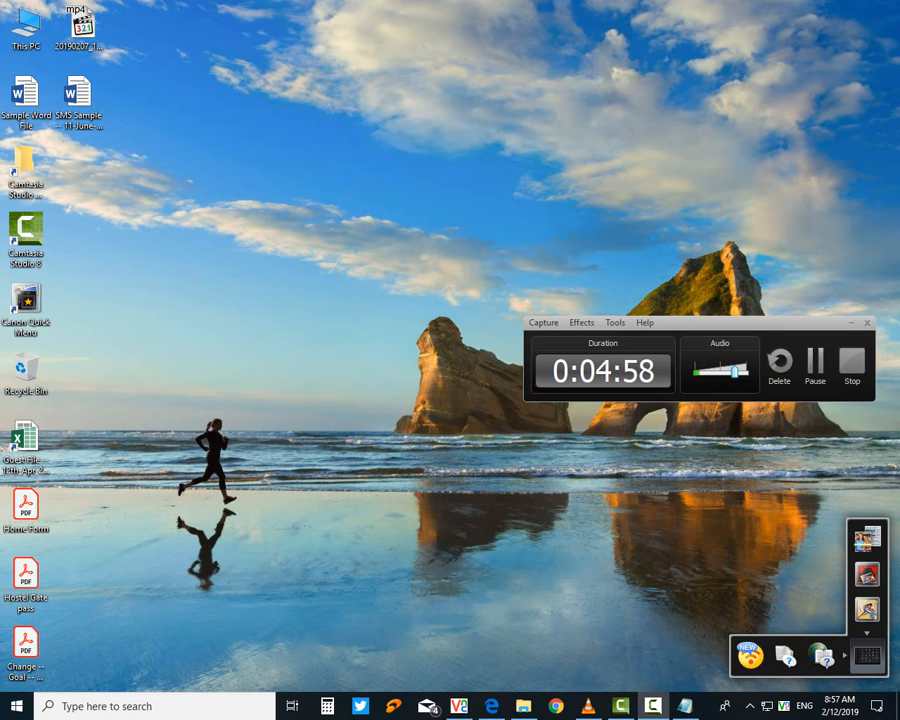
pyautogui.moveTo(710, 323); pyautogui.dragTo(529, 242)
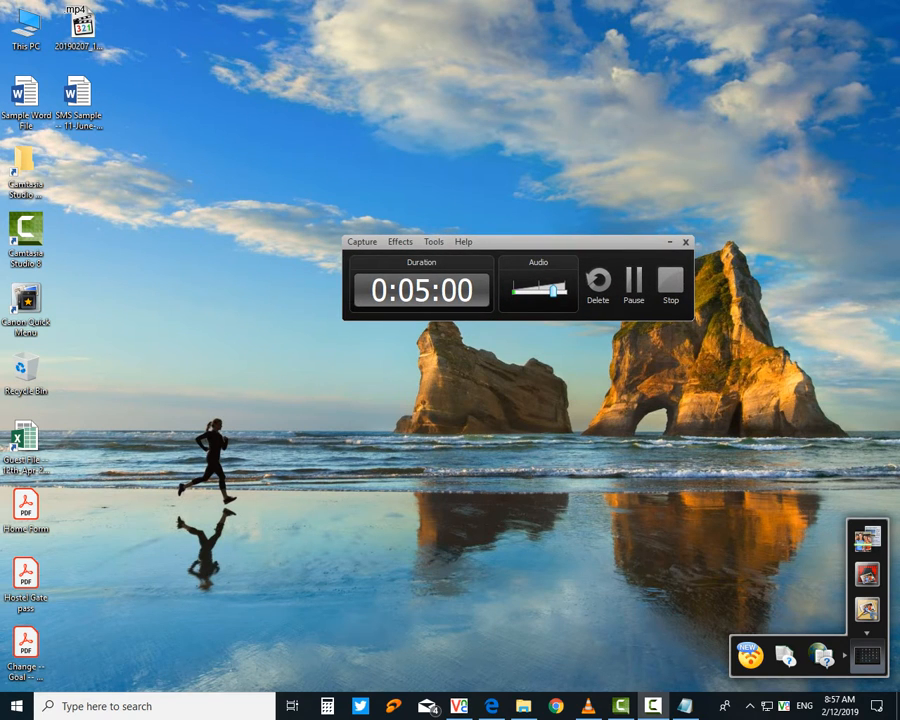